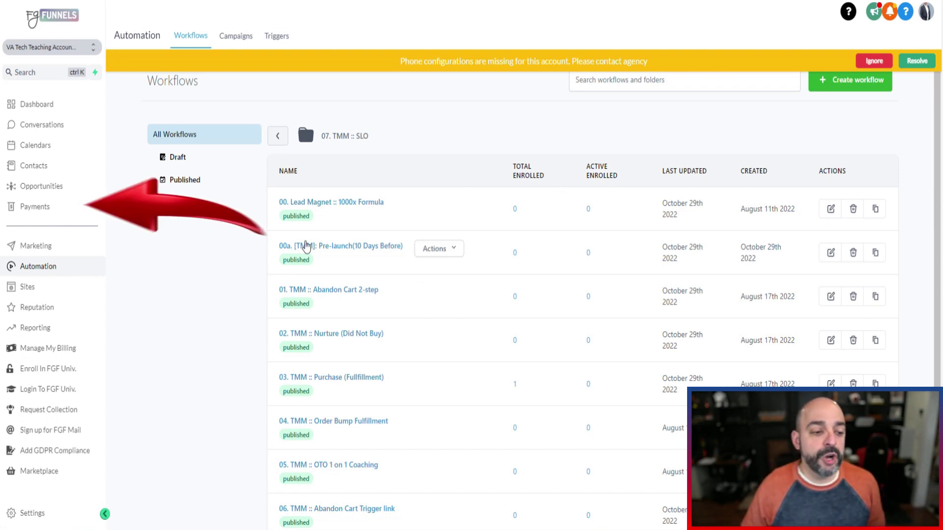
Step: Open the Payments coupon list and dismiss the yellow phone-configuration banner
click(34, 207)
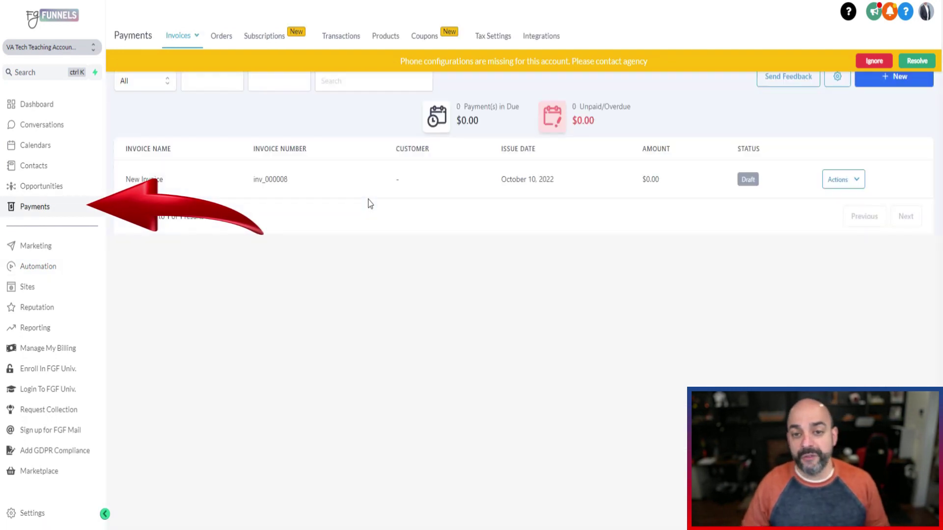
click(425, 35)
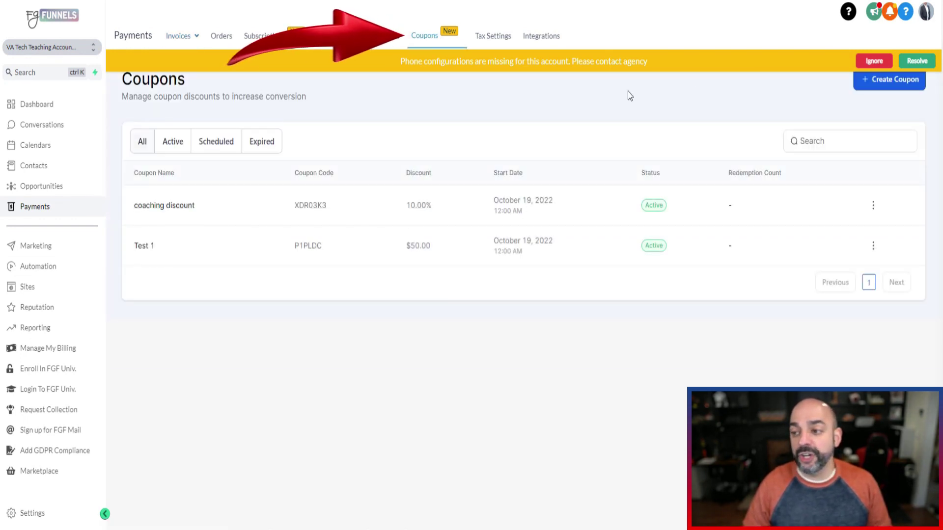
click(873, 62)
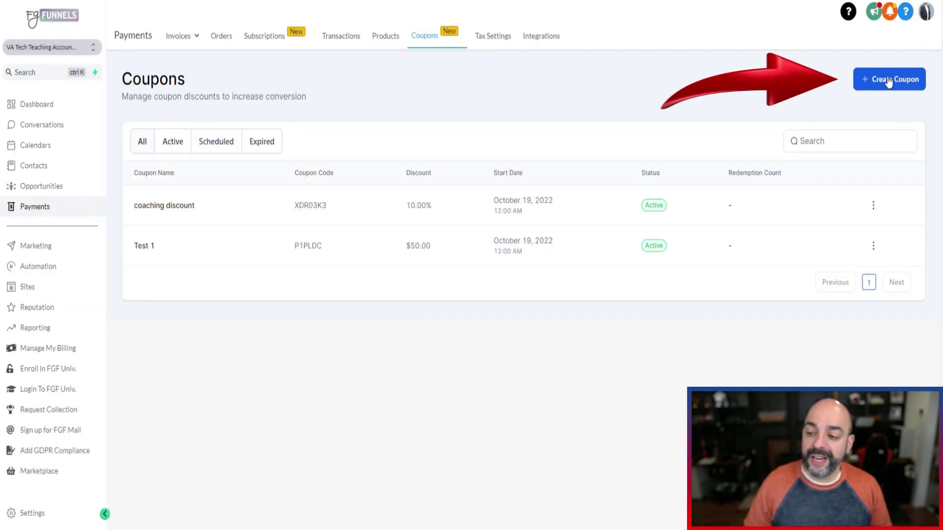
Step: Start a new coupon and name it 'Flash 30%'
click(890, 81)
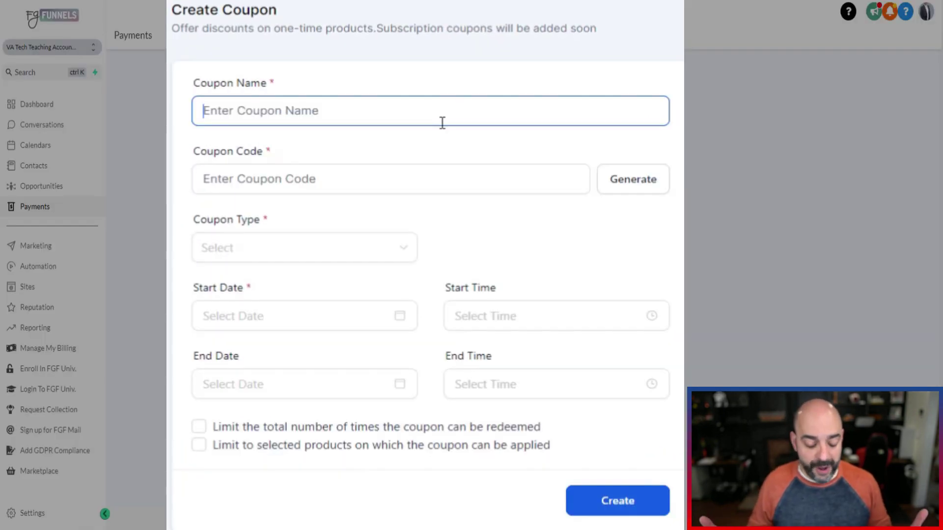
text(Flash )
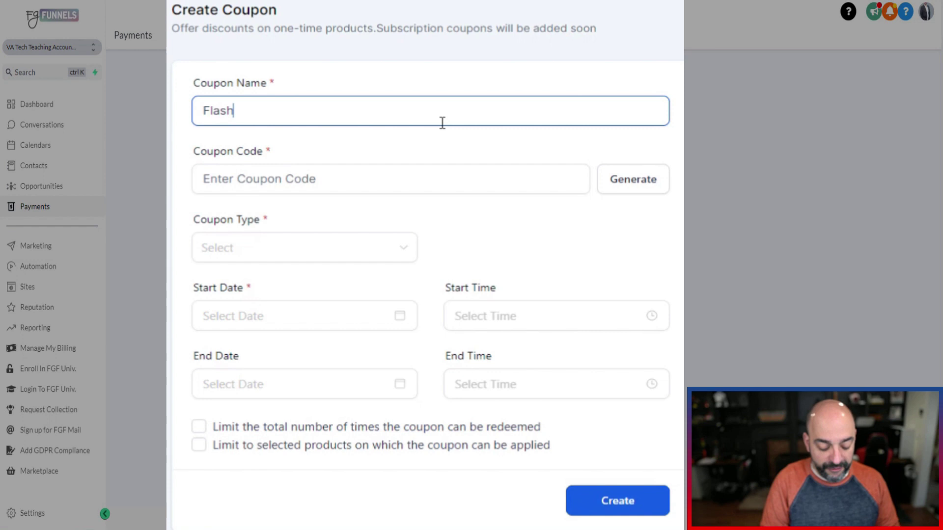
text(30)
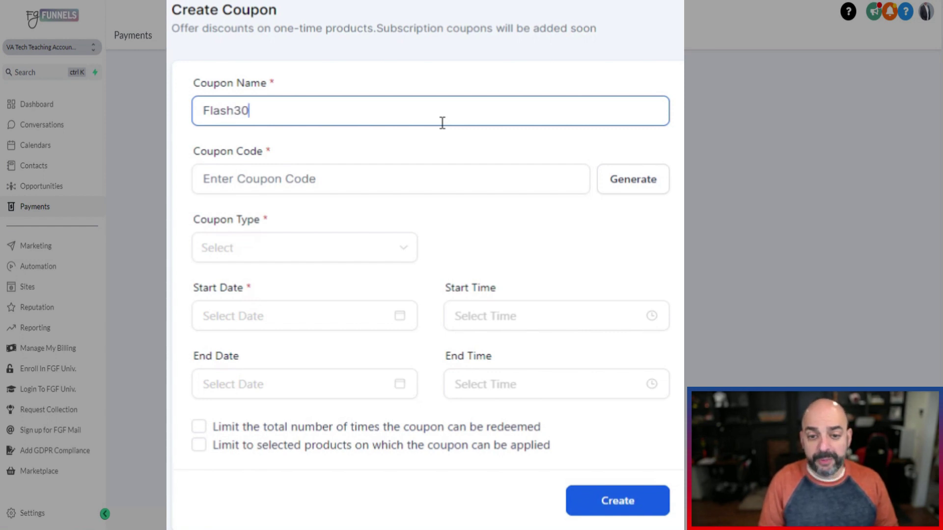
key(BackSpace)
key(BackSpace)
text(#0)
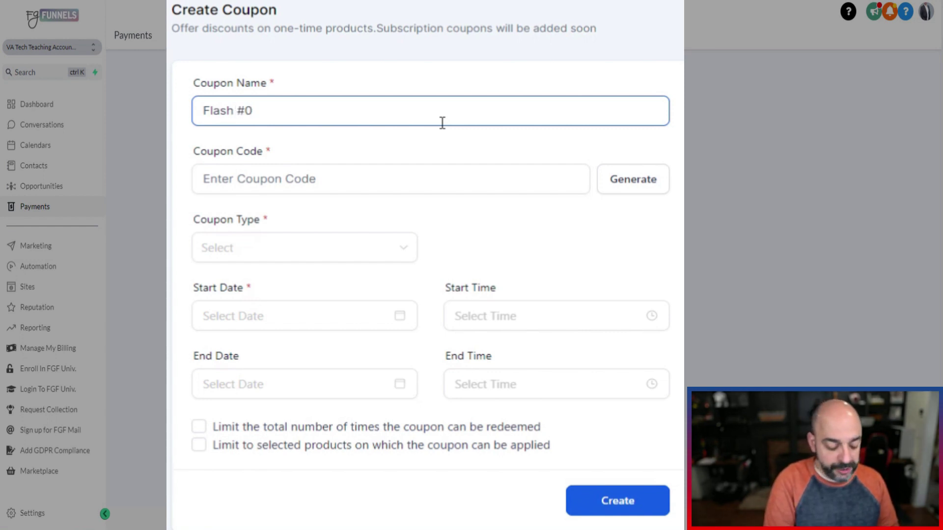
text(%)
key(BackSpace)
key(BackSpace)
key(BackSpace)
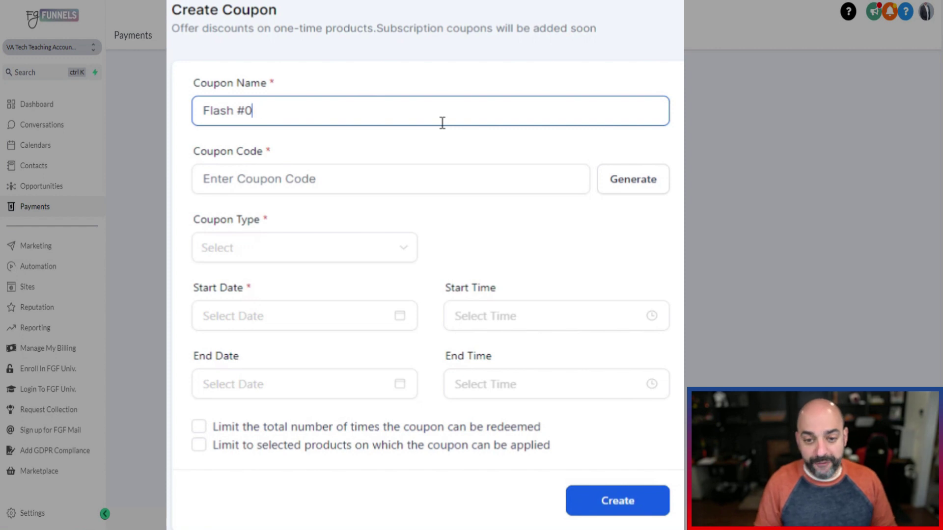
text(30%)
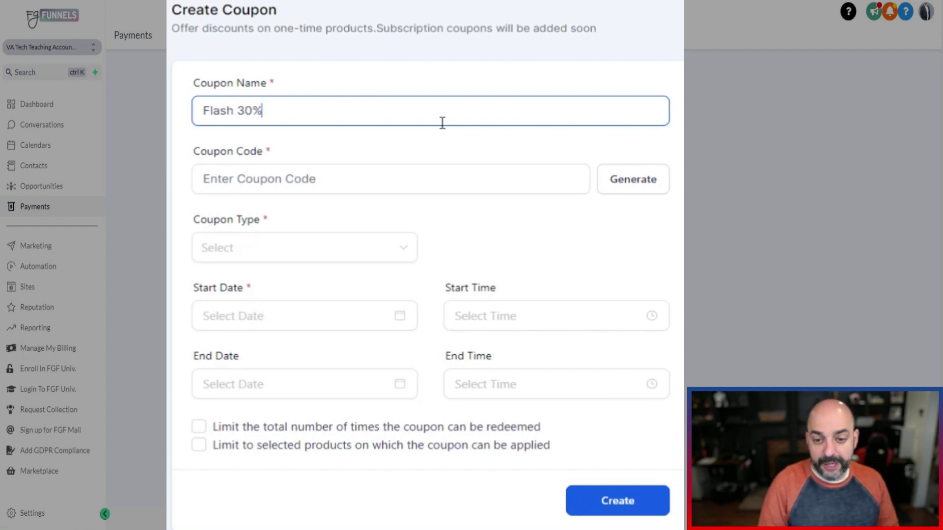
Step: Replace the generated coupon code with 'Flash30!' and select 'lash' for capitalizing
click(318, 179)
click(631, 191)
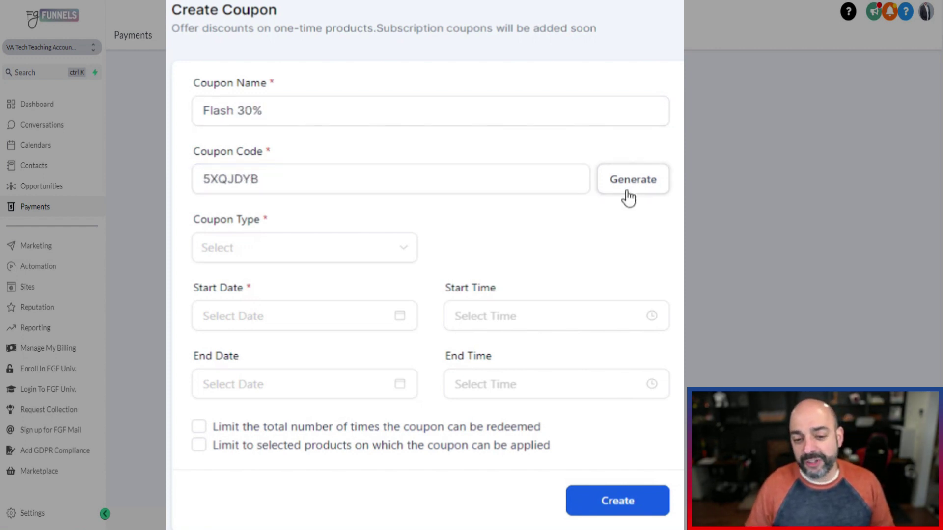
click(319, 181)
double_click(318, 181)
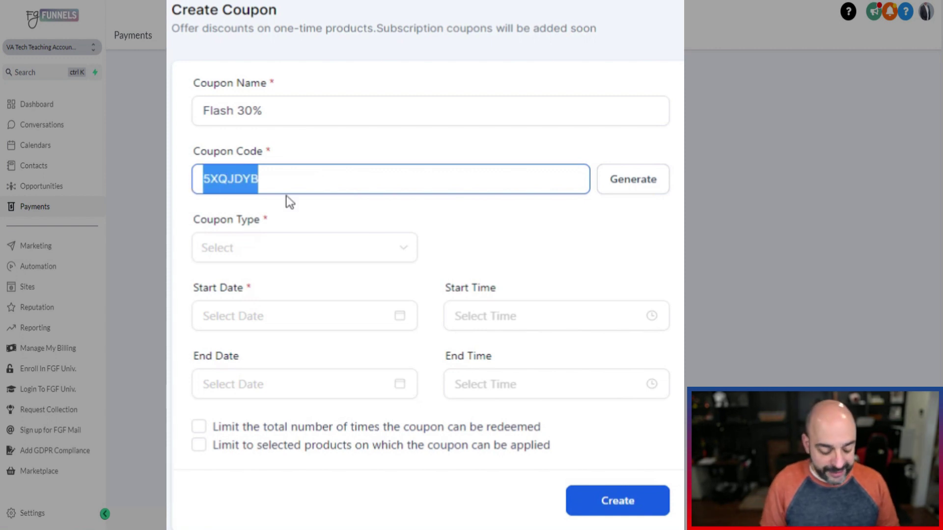
text(Flash30!)
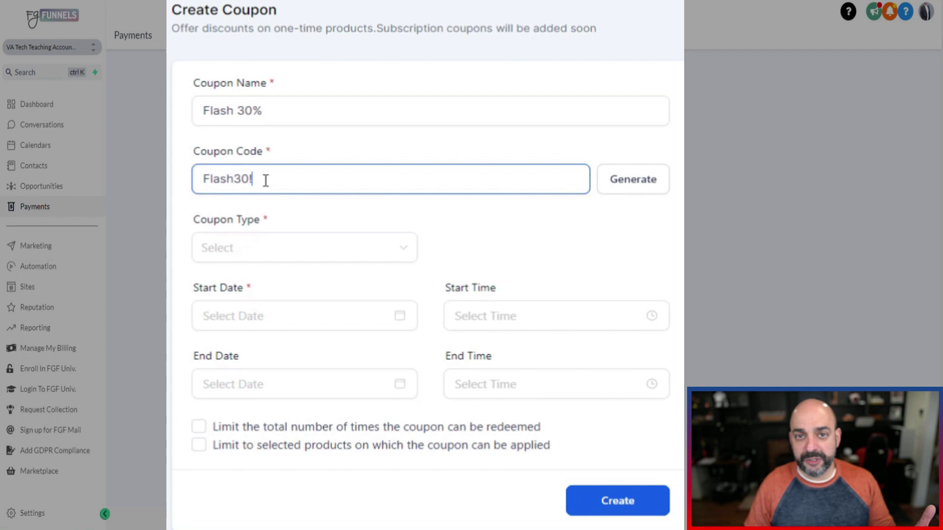
drag(232, 175, 212, 177)
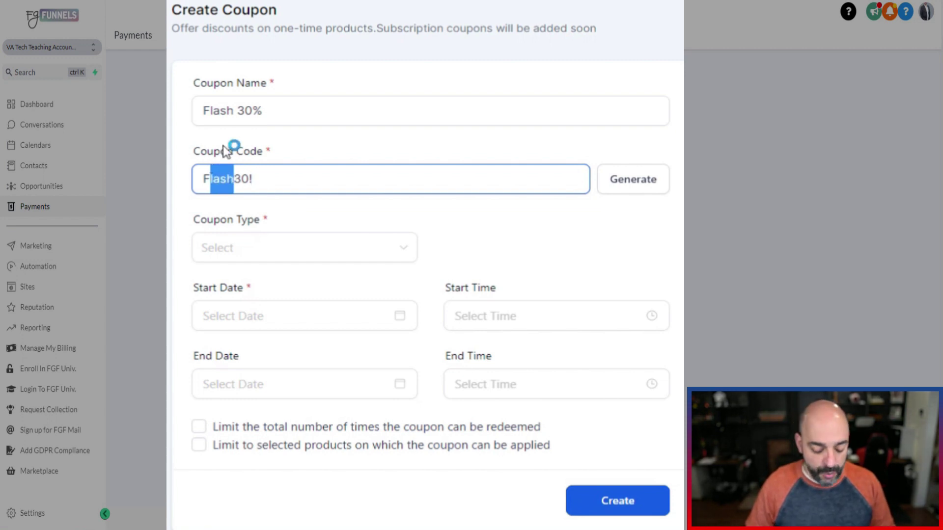
Step: Capitalize the code to FLASH30! and make it a Percentage Coupon offering 30% off
text(LASH)
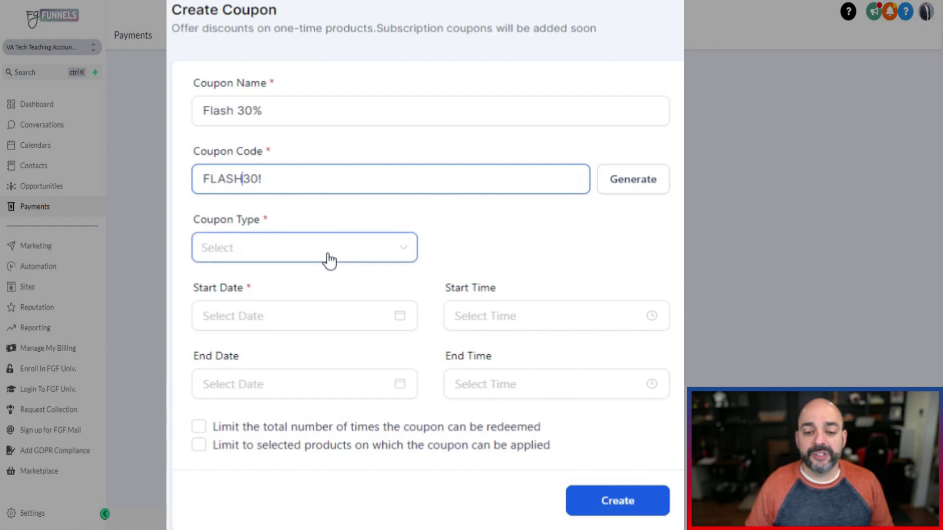
click(327, 260)
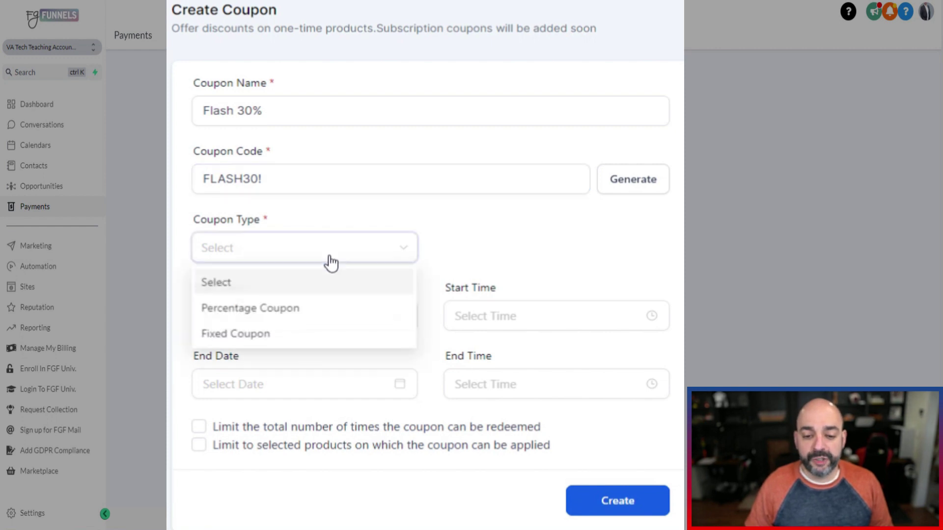
click(322, 310)
click(531, 251)
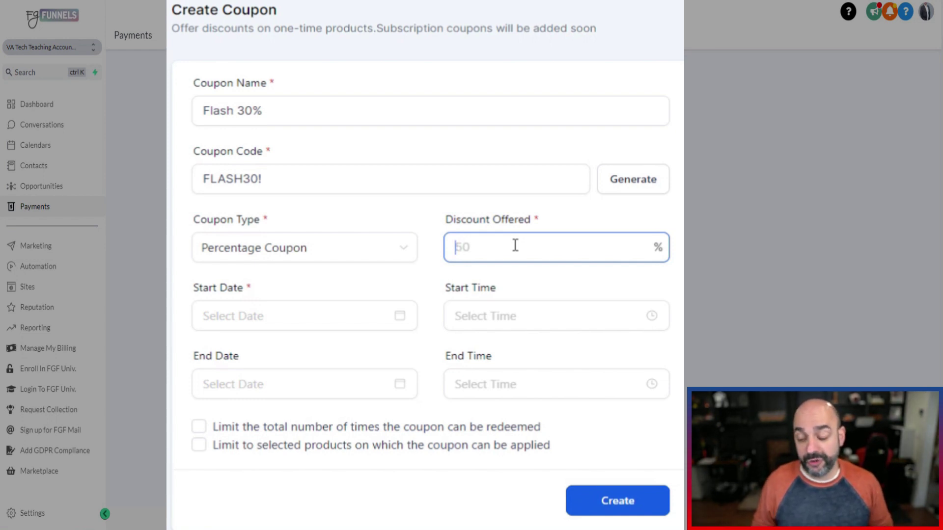
text(30)
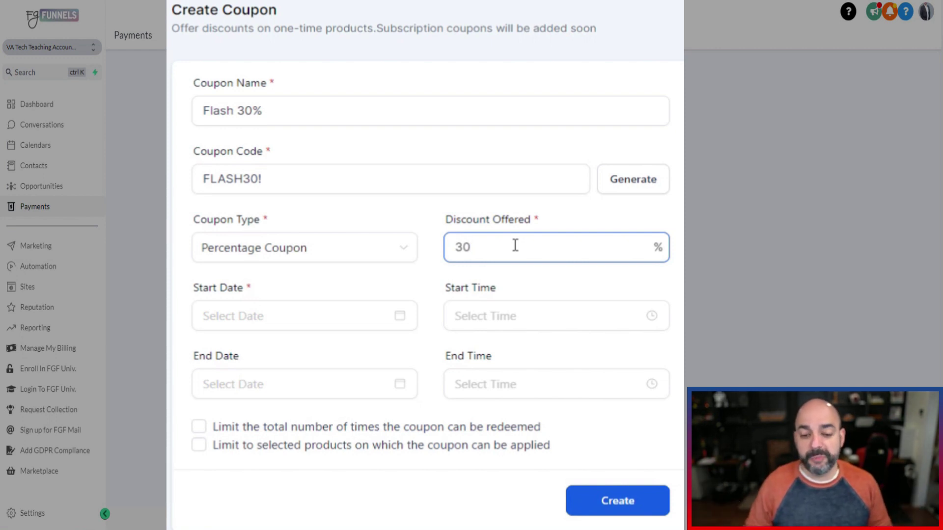
click(359, 295)
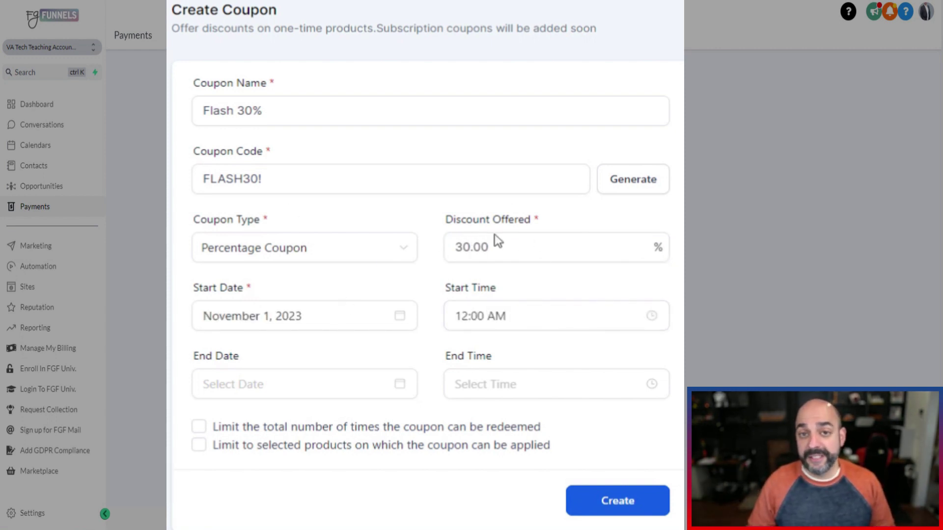
Step: Set the coupon's start date to November 1, 2022
click(469, 246)
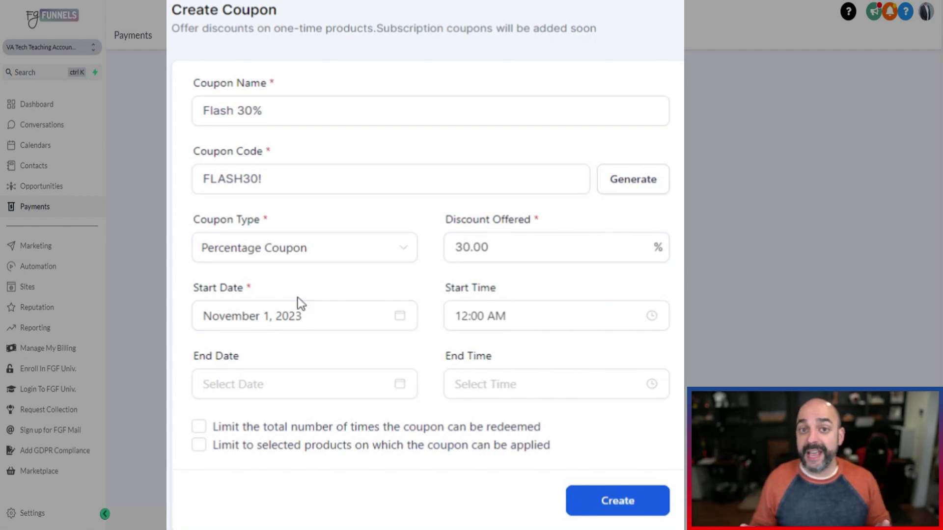
click(299, 316)
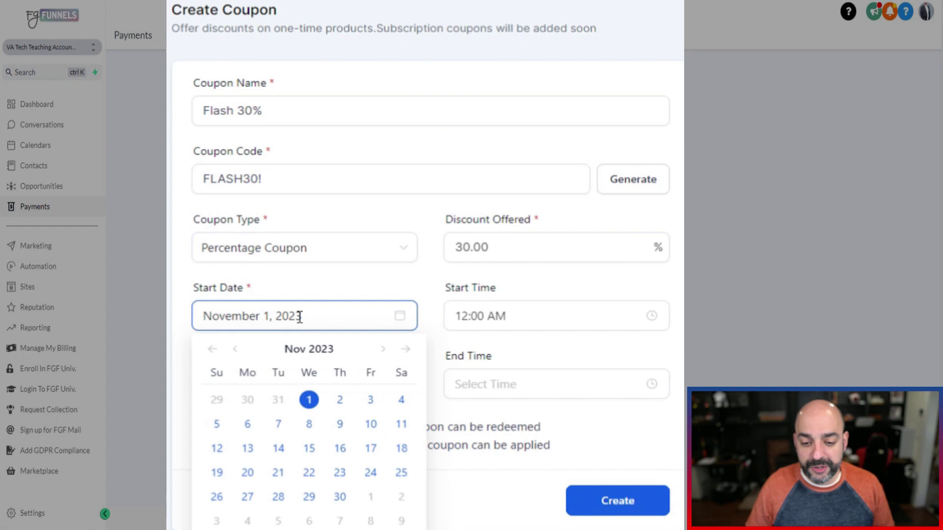
click(234, 350)
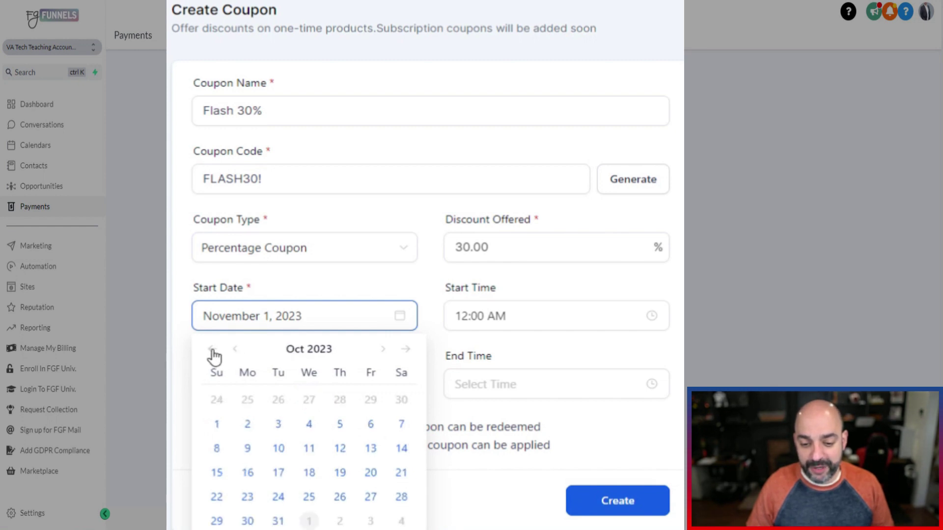
click(212, 351)
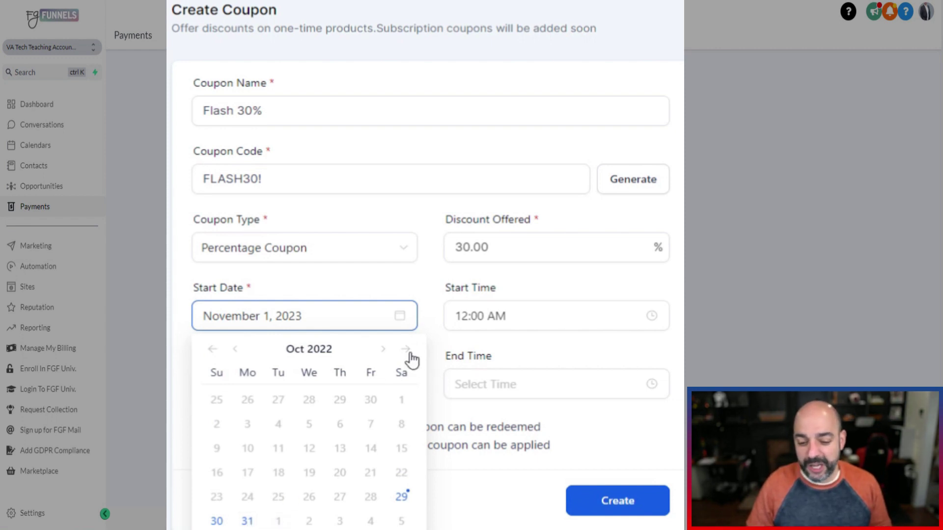
click(383, 350)
click(281, 401)
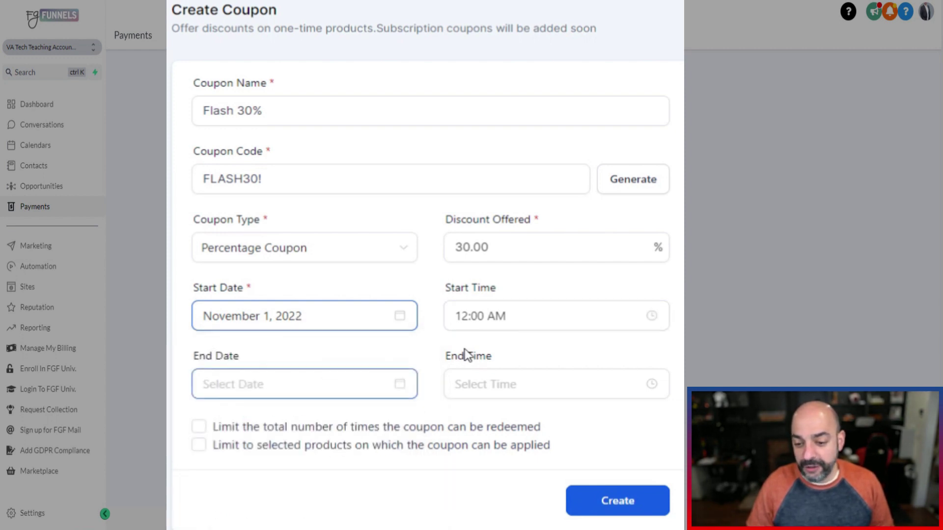
Step: Set the end date to November 4, 2022 with an end time of 12:00 AM
click(242, 383)
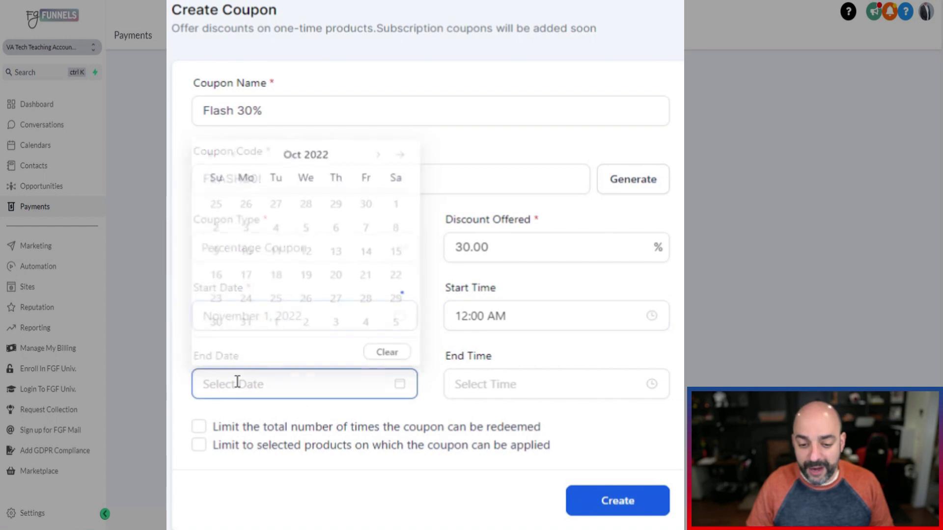
click(383, 148)
click(373, 204)
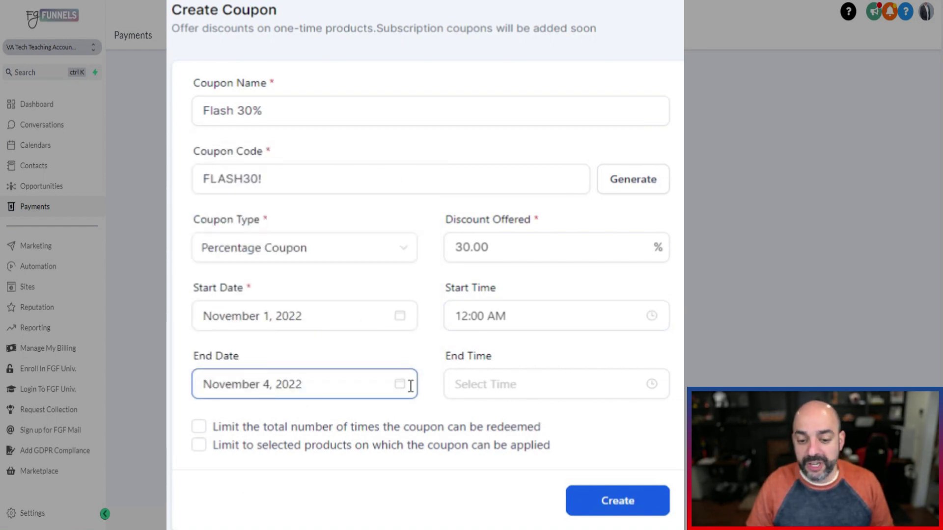
click(590, 388)
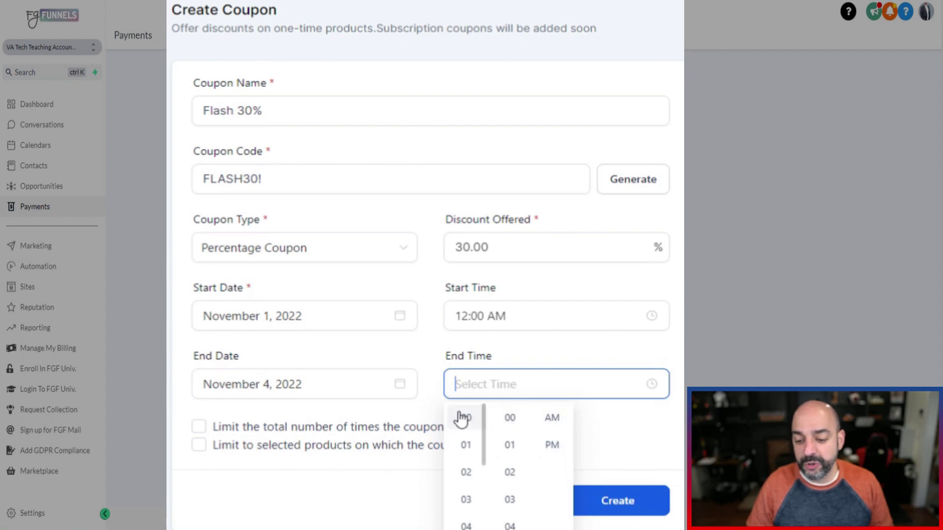
click(552, 418)
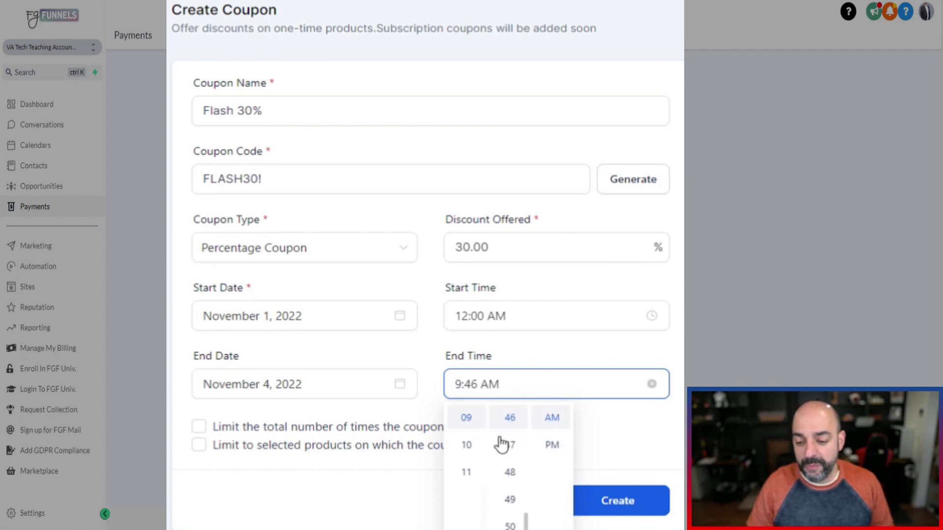
scroll(469, 447, up, 5)
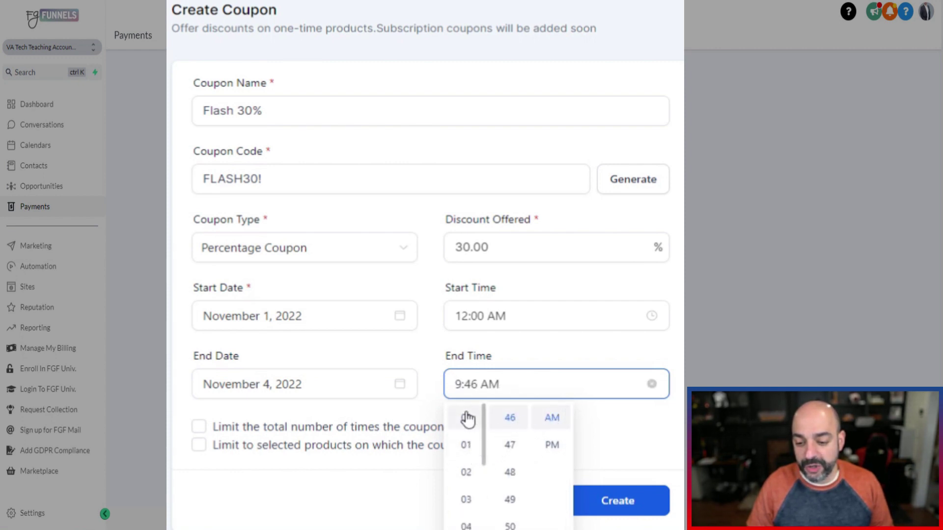
click(467, 419)
click(510, 421)
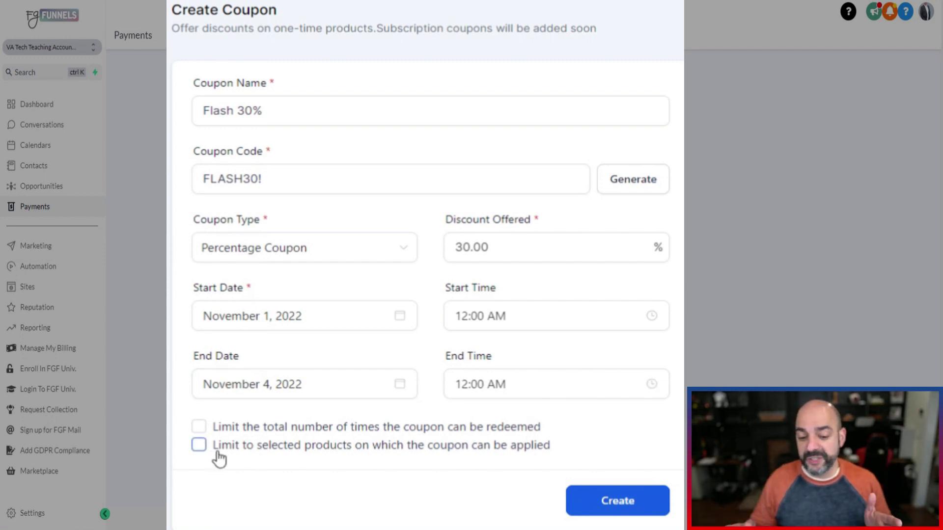
Step: Limit the coupon to the product The Membership Method
click(202, 451)
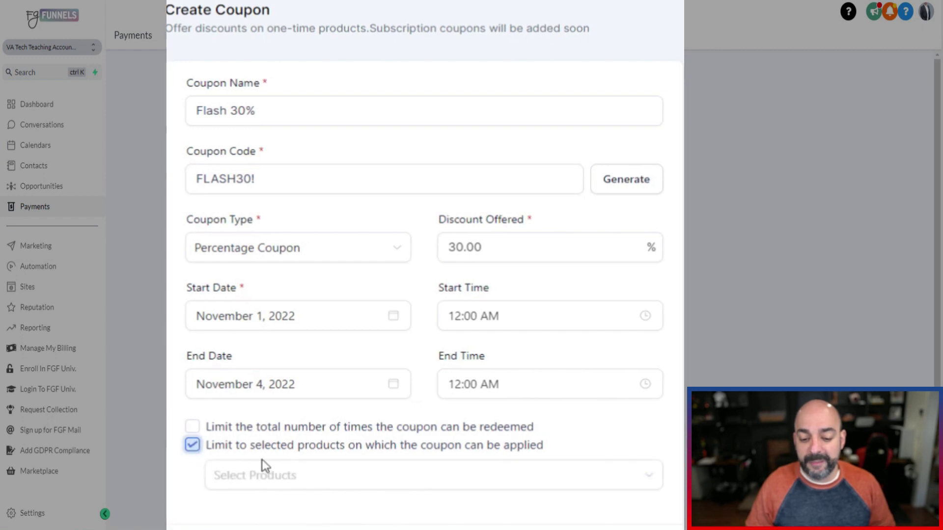
click(273, 482)
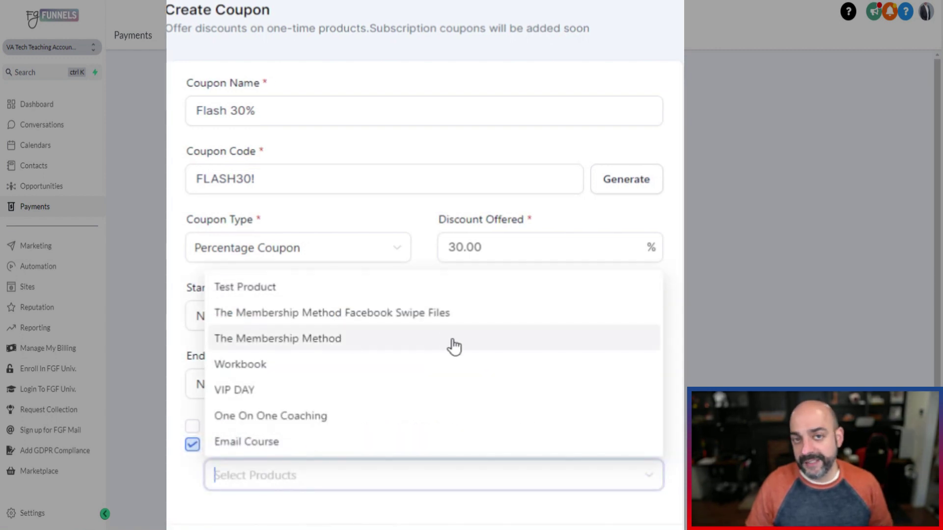
click(469, 339)
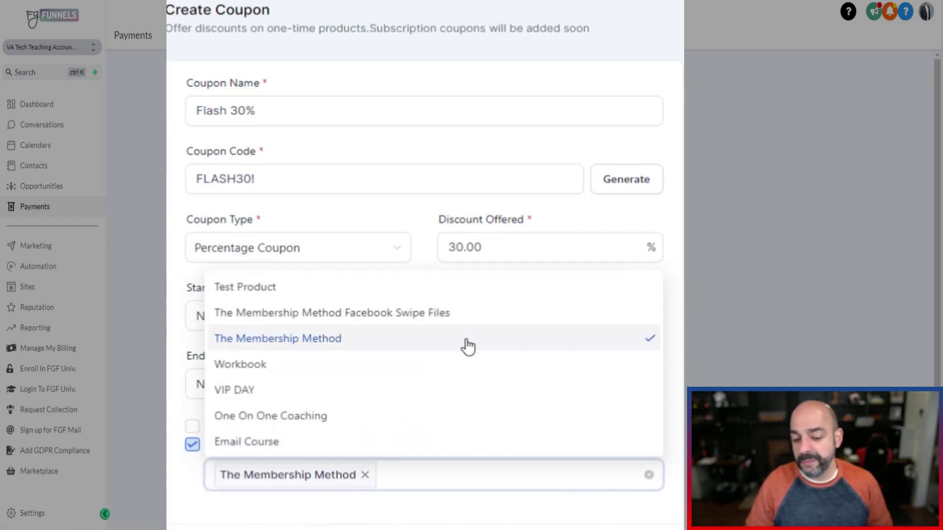
click(250, 526)
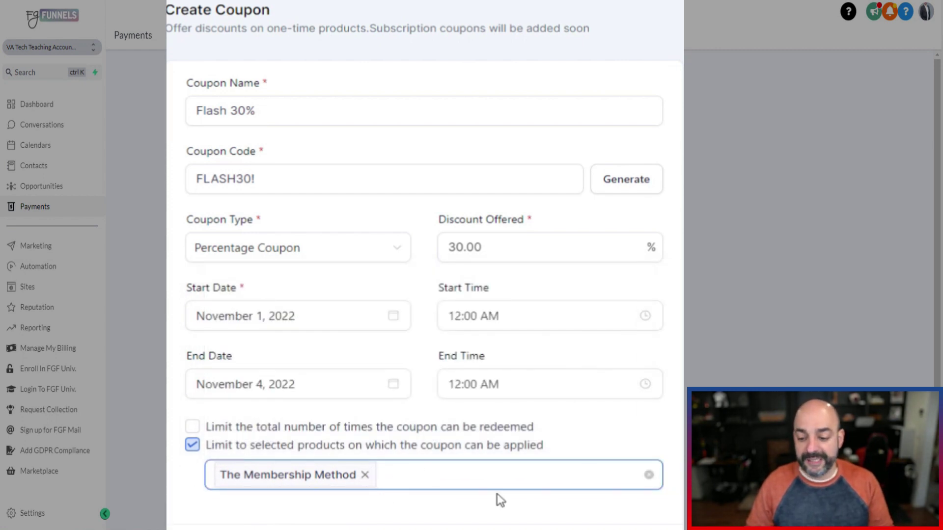
Step: Change the code to FLASH30 and create the coupon
click(285, 180)
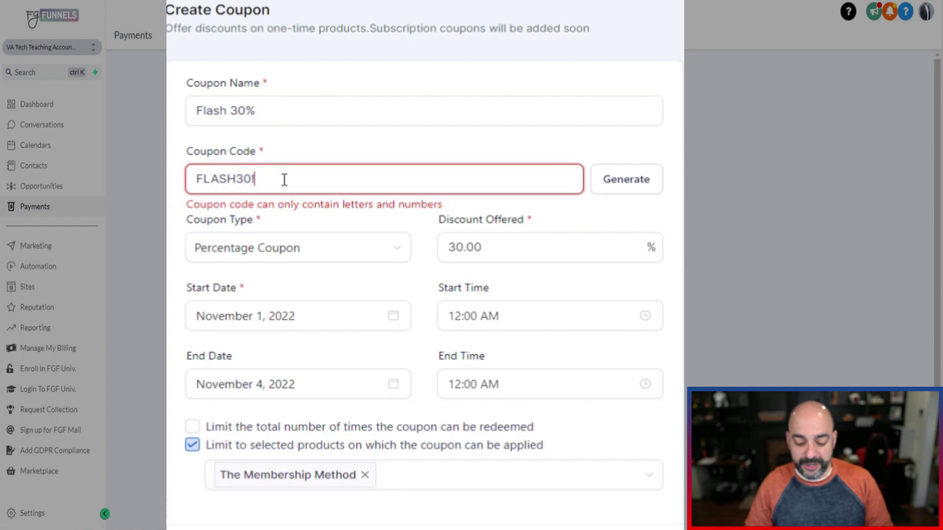
key(BackSpace)
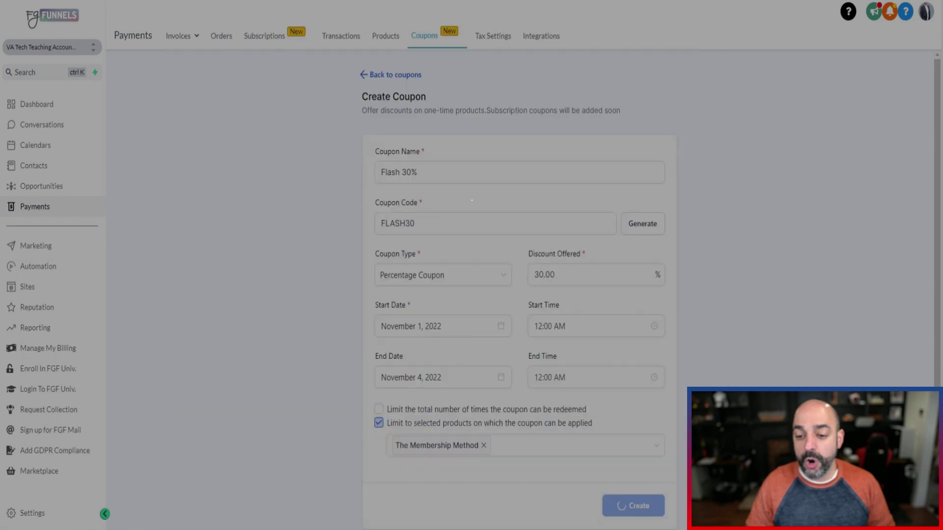
click(633, 507)
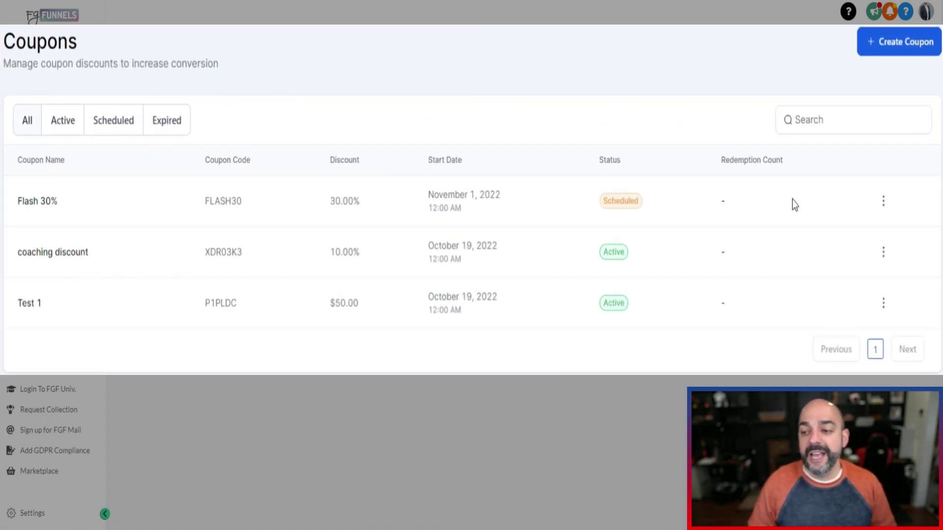
Step: Copy the FLASH30 code from the coupon list and go to the Sites funnels list
click(885, 203)
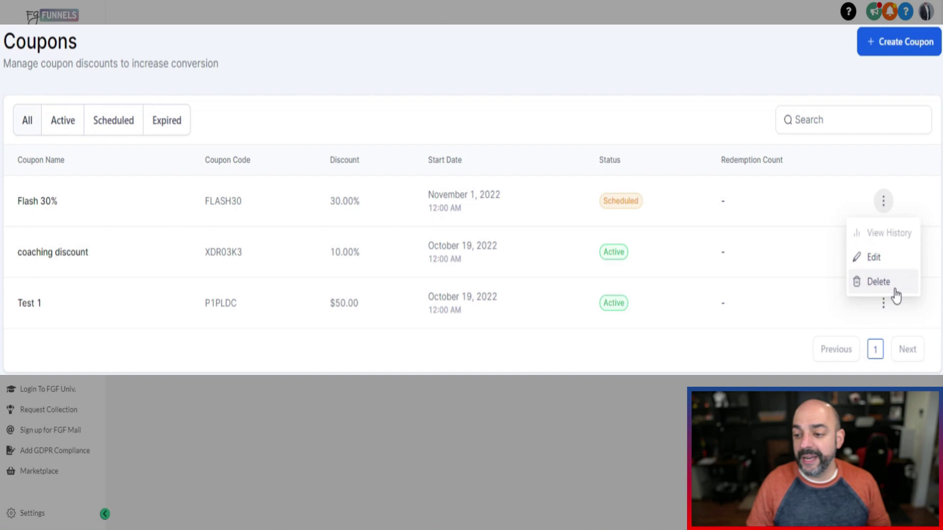
click(557, 453)
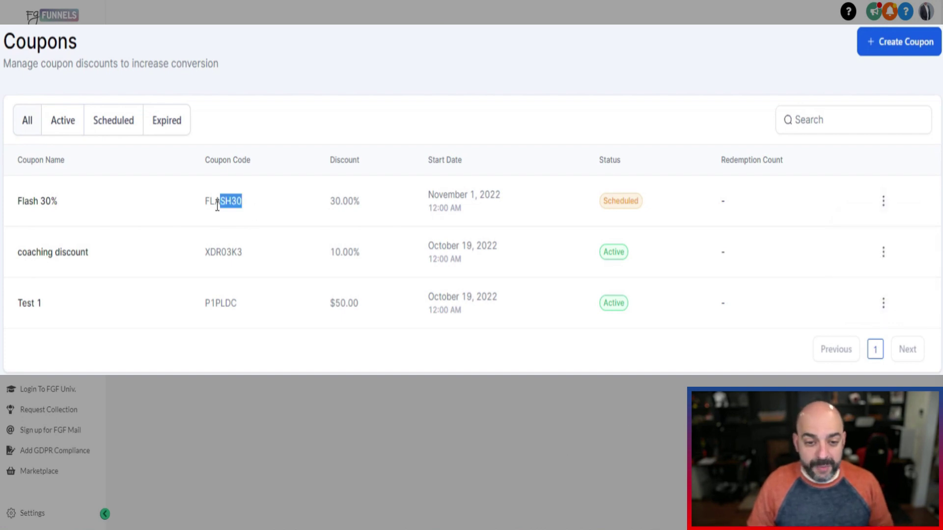
drag(217, 204, 205, 202)
right_click(232, 205)
click(285, 217)
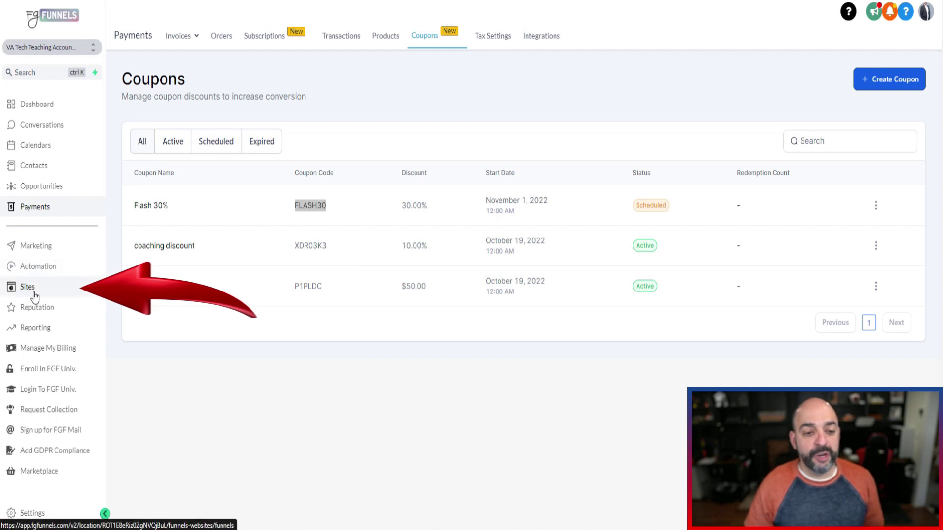
click(34, 294)
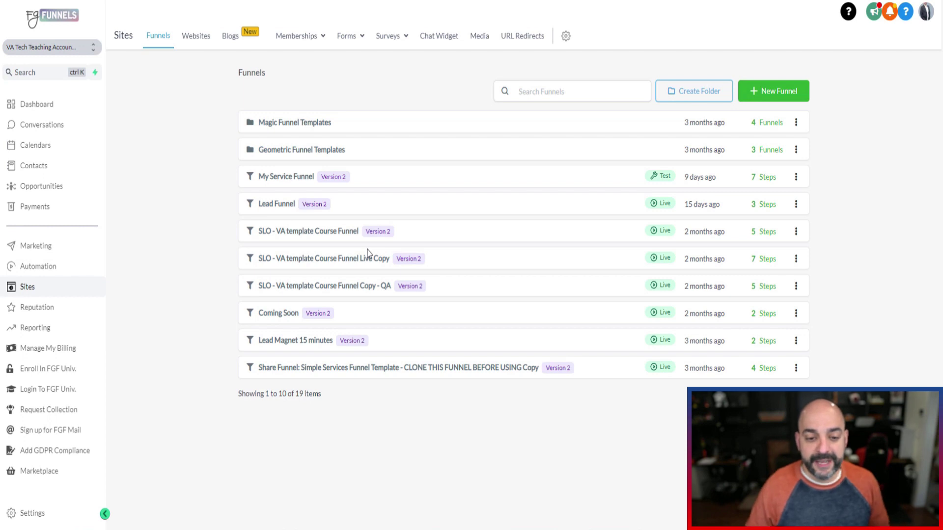
Step: Open the SLO - VA template Course Funnel's Order Form step and its products
click(324, 235)
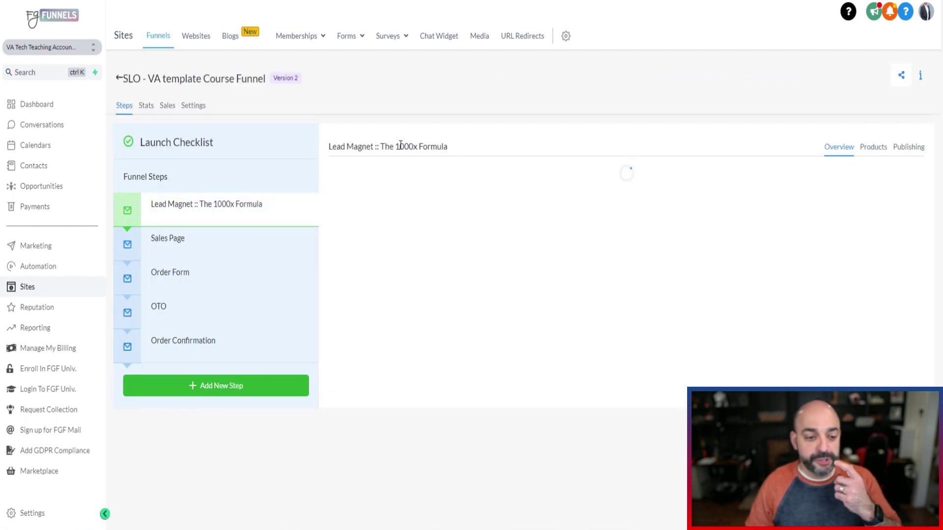
click(198, 278)
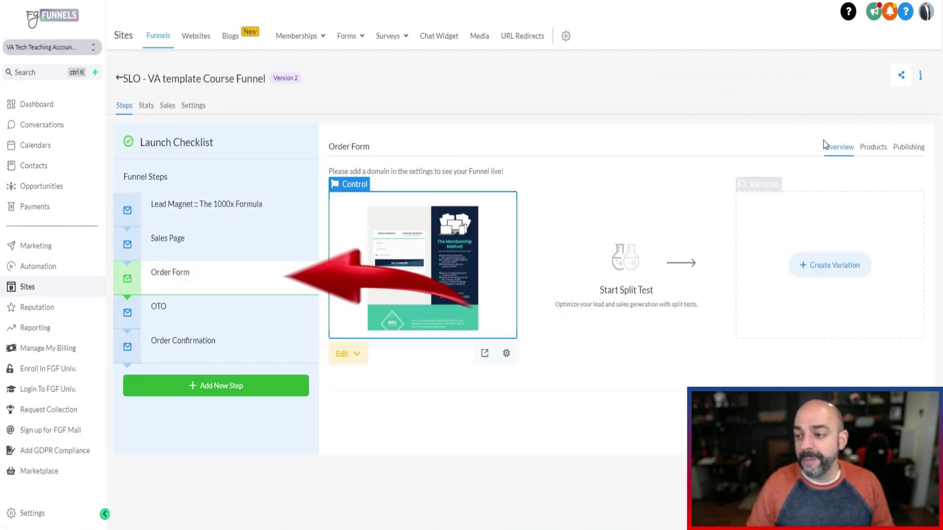
click(874, 148)
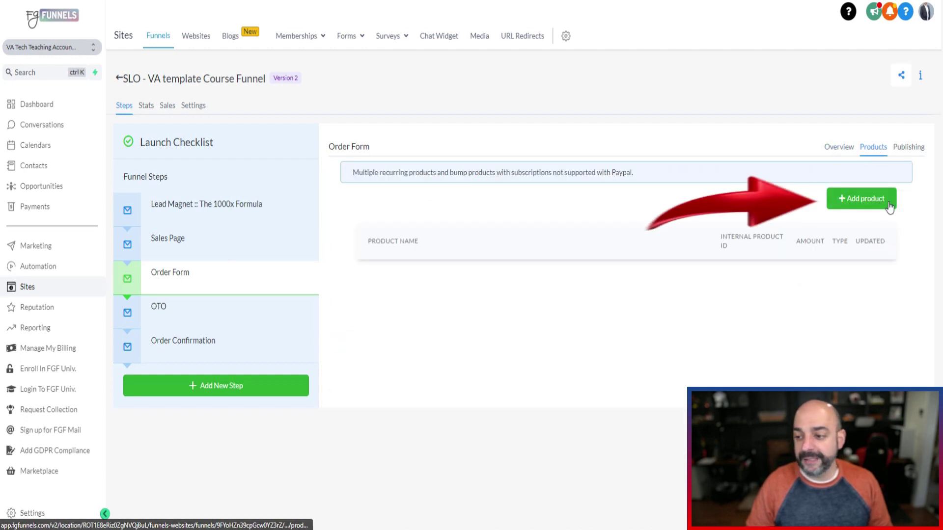
Step: Add The Membership Method at its Regular Price as a product and save it
click(862, 197)
click(449, 229)
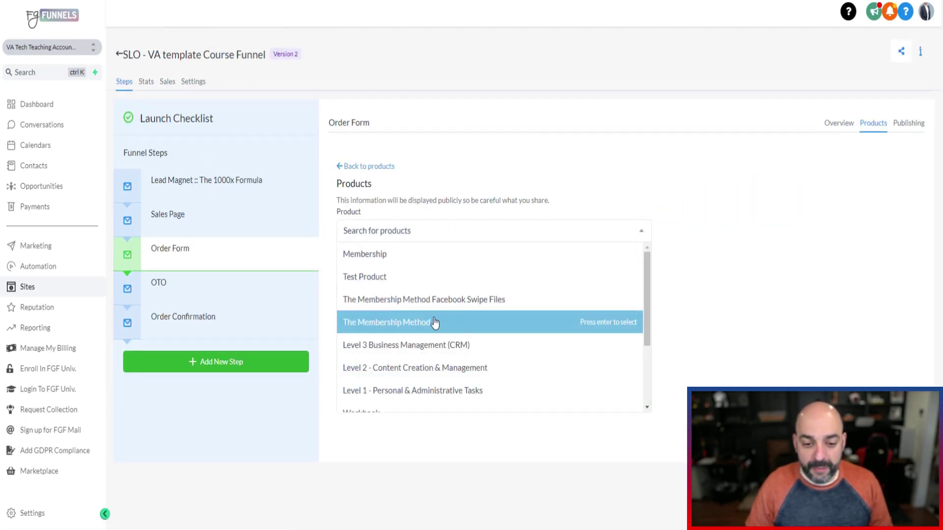
click(461, 323)
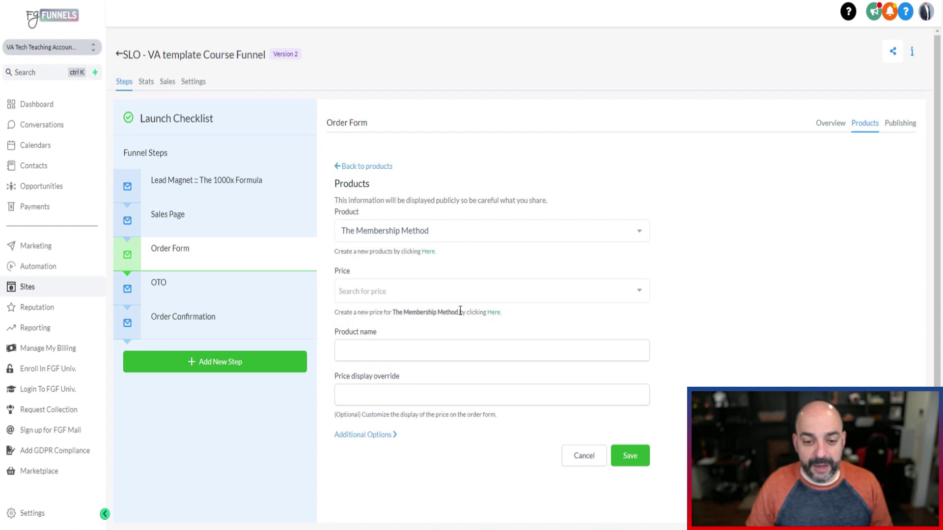
click(493, 291)
click(438, 317)
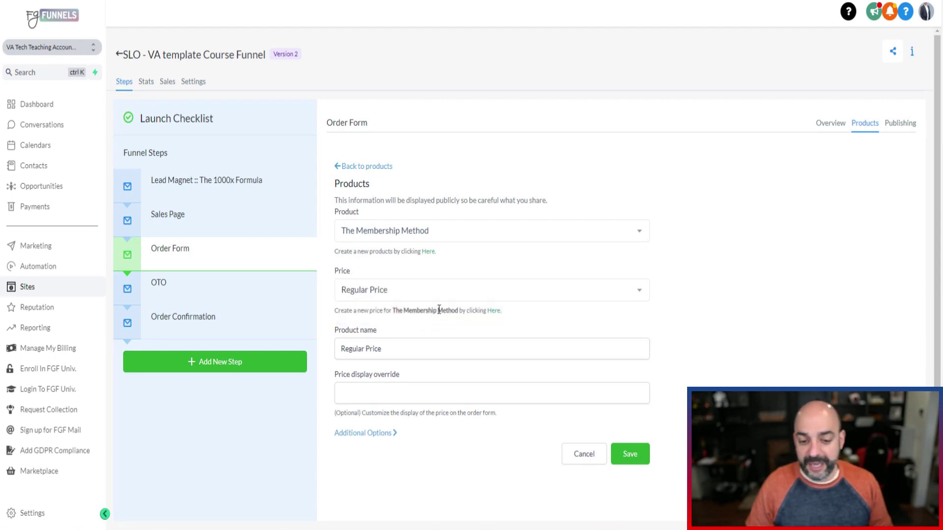
click(411, 384)
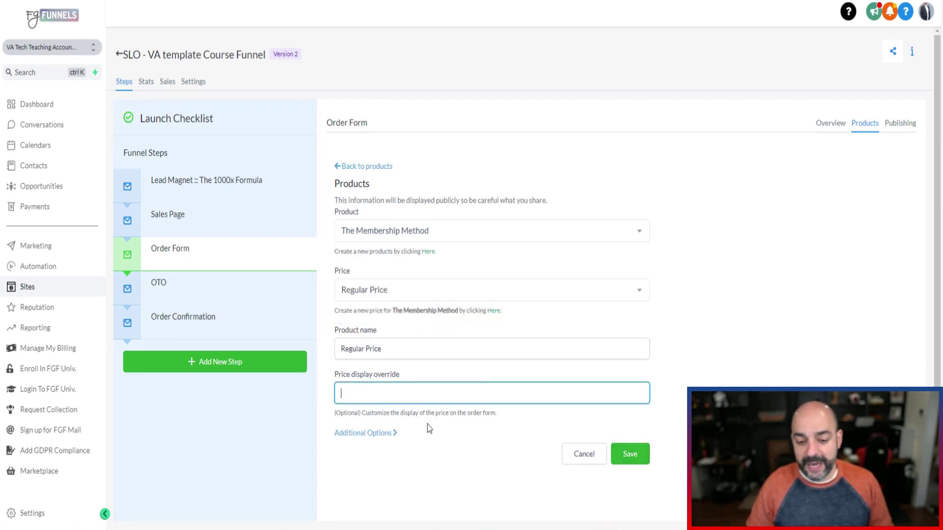
click(380, 433)
scroll(507, 381, down, 2)
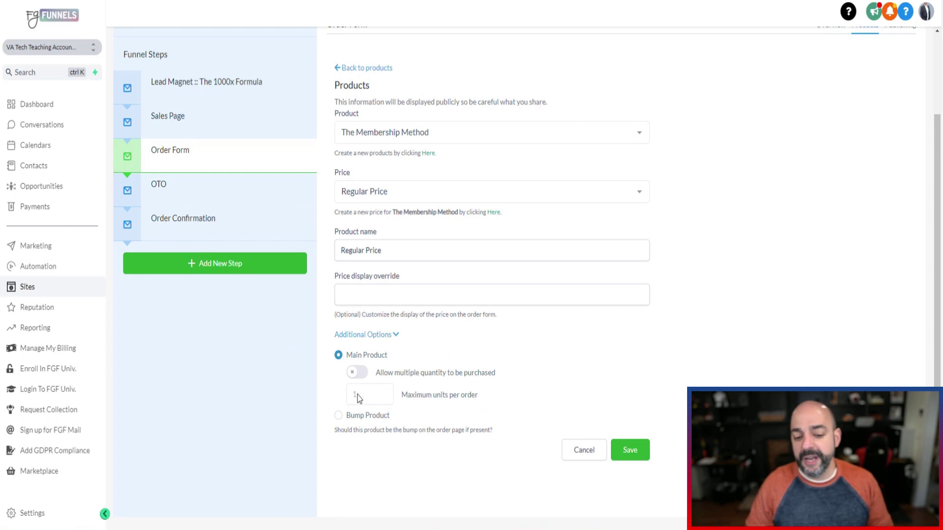
click(634, 448)
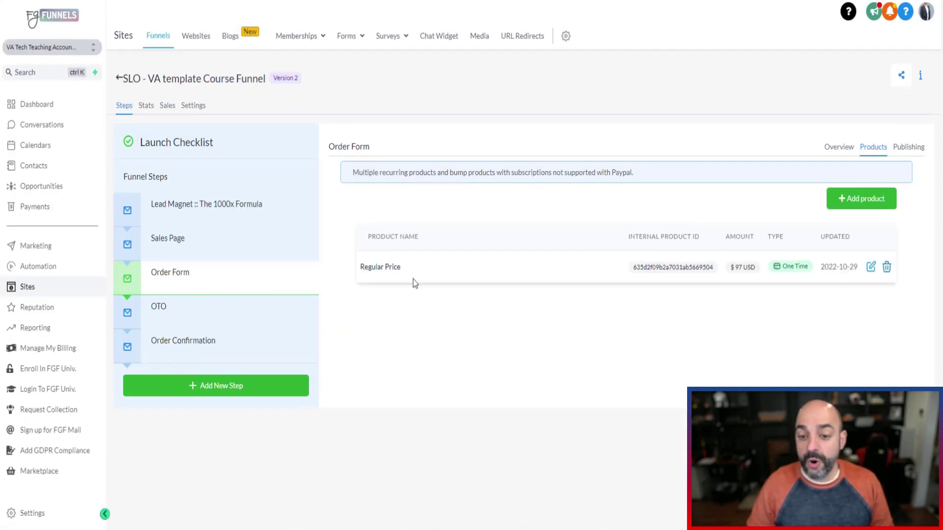
click(838, 147)
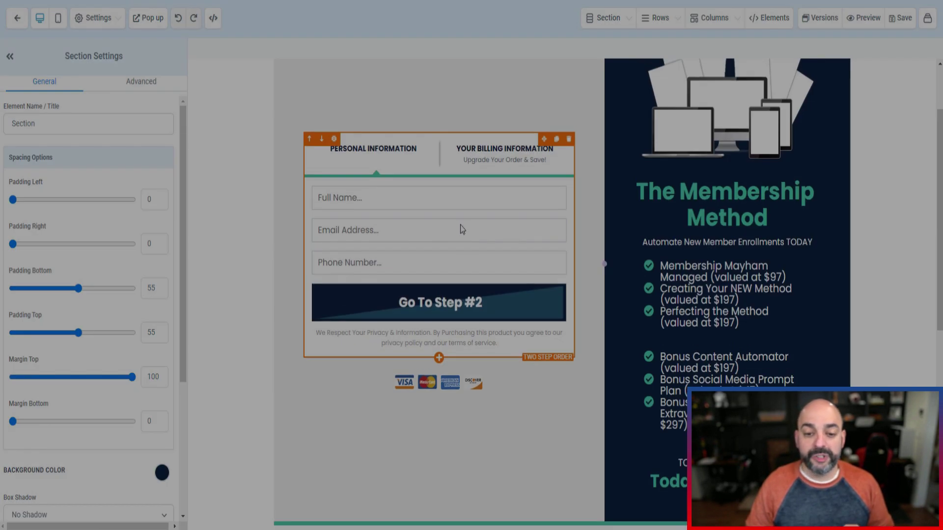
Step: Turn on Enable Coupon Codes in the Two Step Order element's Advanced settings and save
click(459, 227)
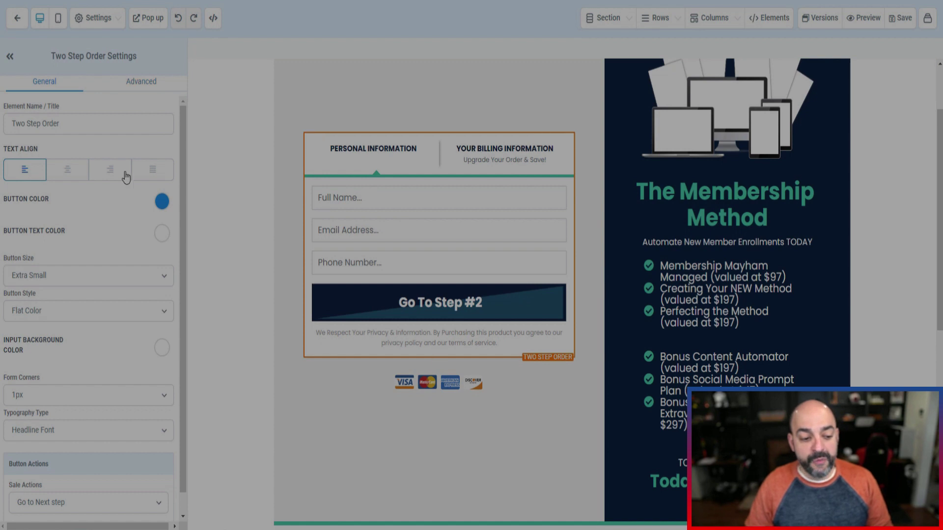
scroll(104, 194, down, 1)
scroll(103, 192, up, 1)
click(141, 82)
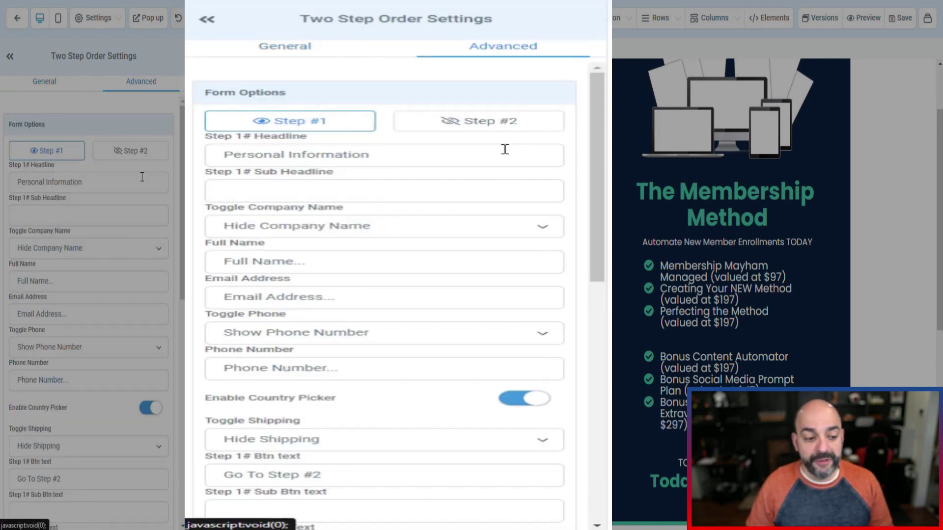
scroll(125, 217, down, 8)
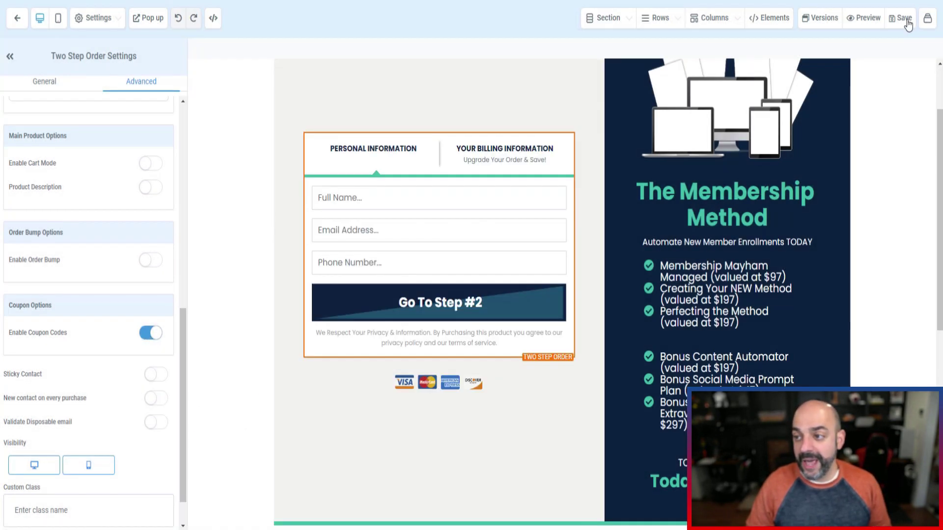
click(906, 21)
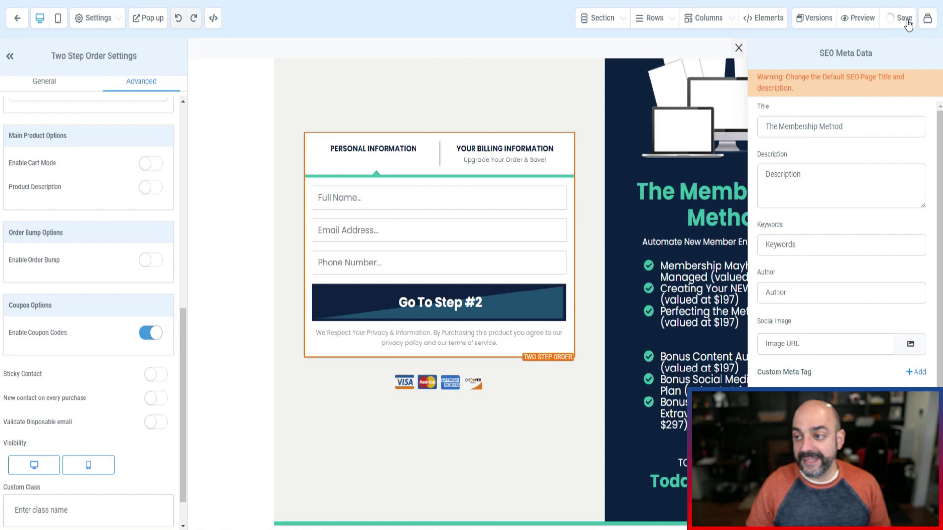
click(15, 19)
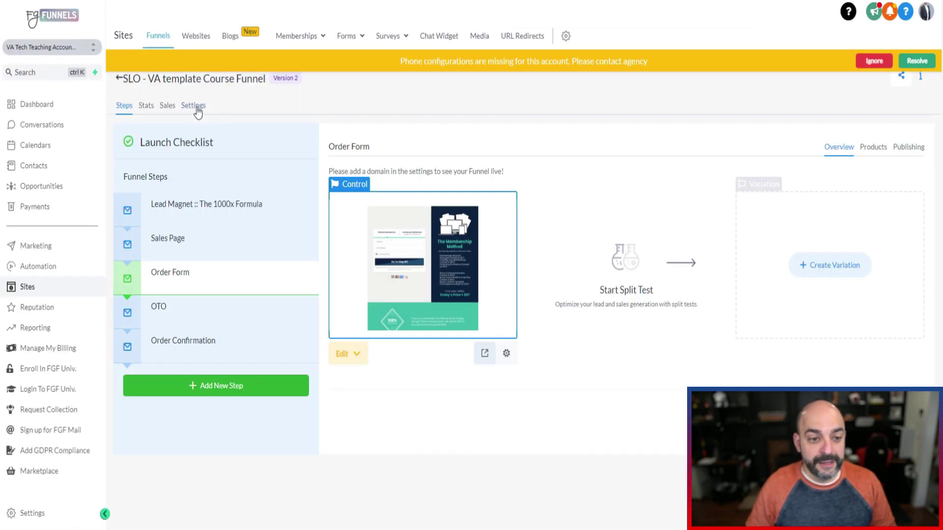
Step: Switch the funnel to test payment mode, then try FLASH30 at the Order Form checkout
click(198, 106)
click(163, 369)
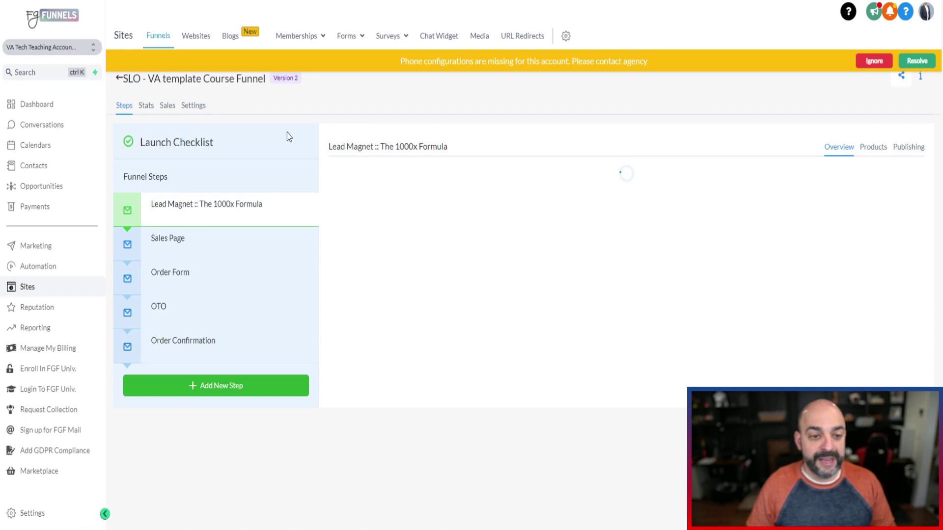
click(158, 273)
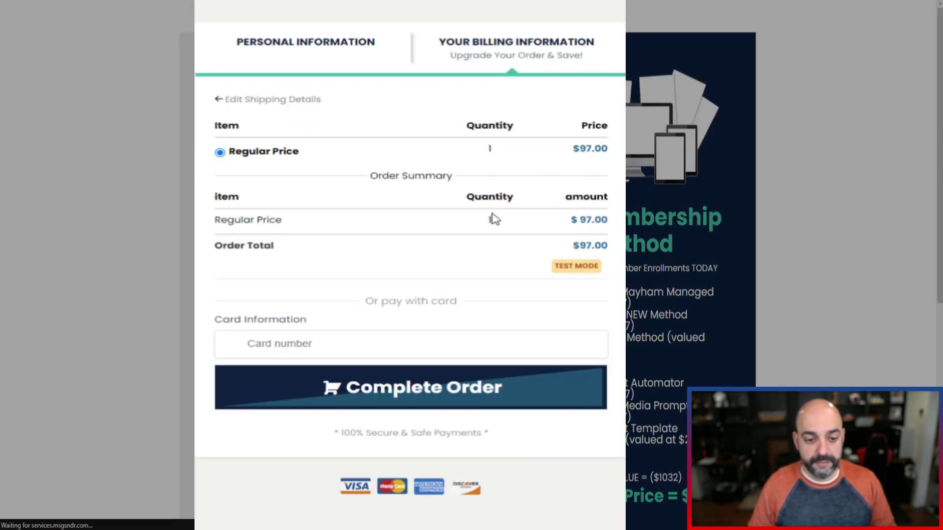
click(499, 157)
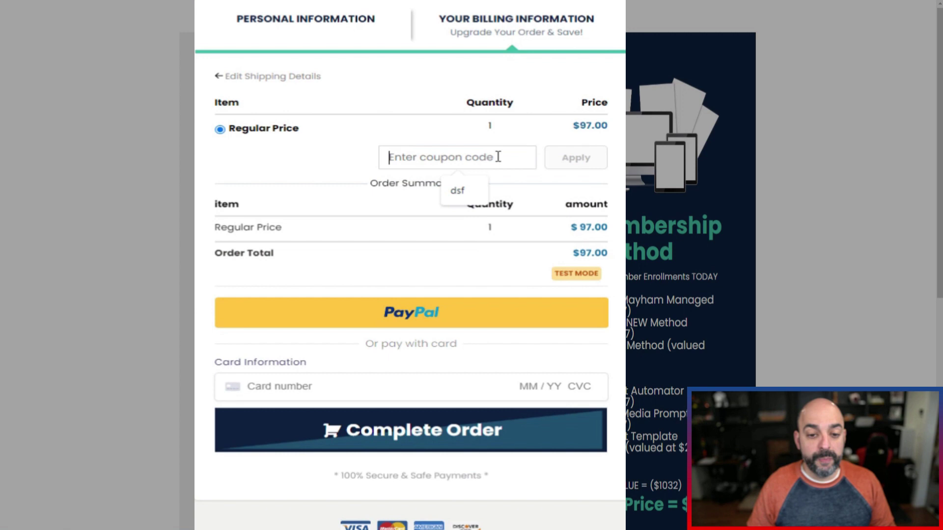
key(ctrl+v)
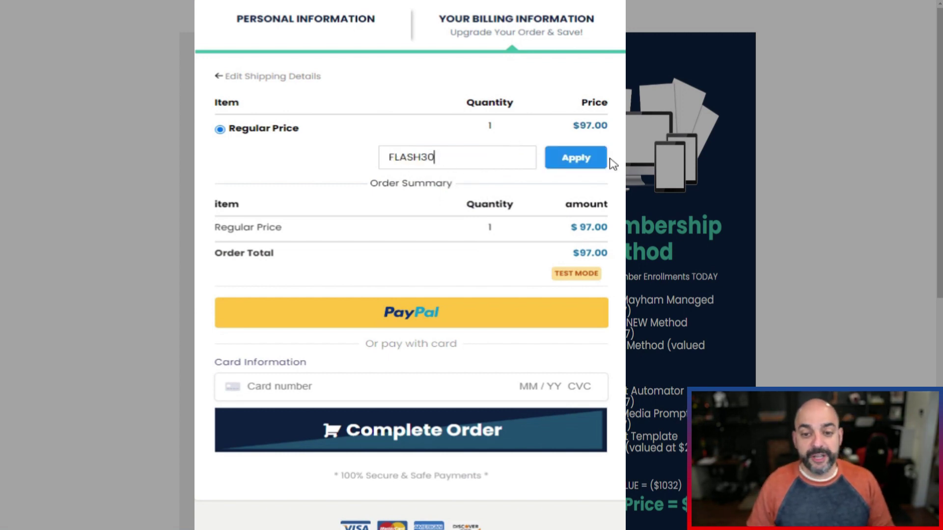
click(591, 161)
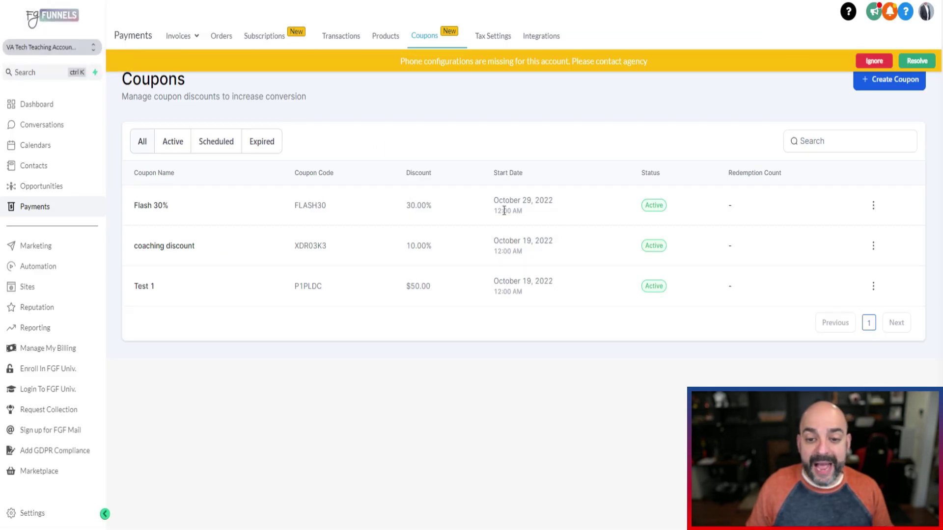
click(873, 206)
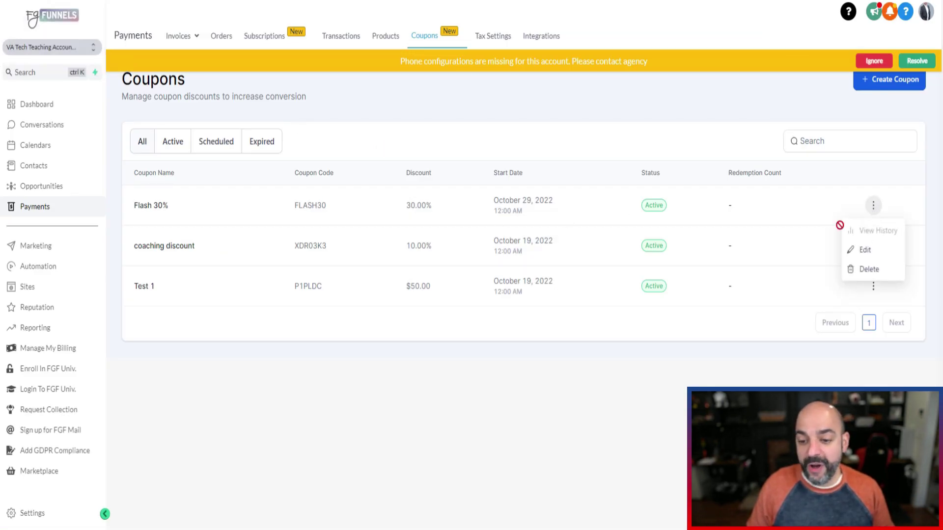
click(867, 252)
click(391, 327)
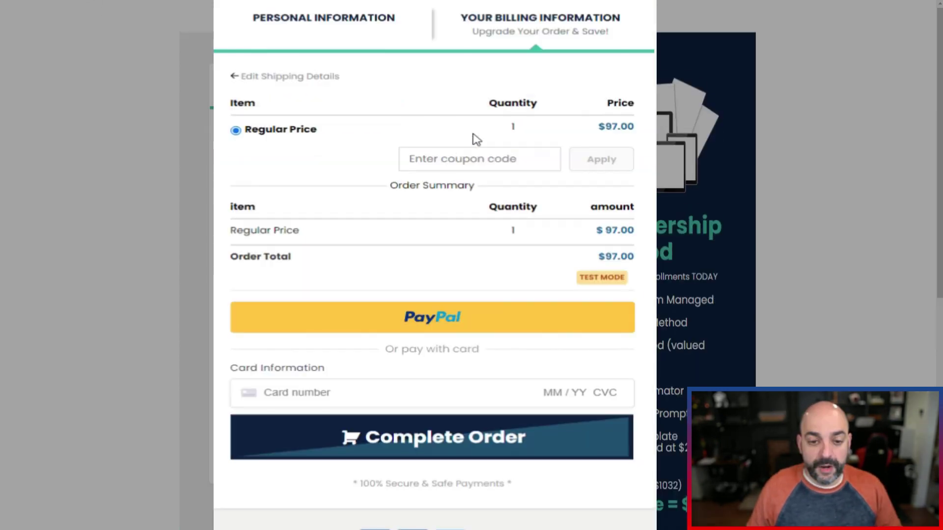
Step: Paste FLASH30 into the billing coupon field and apply it, confirming the $29.10 saving
click(451, 161)
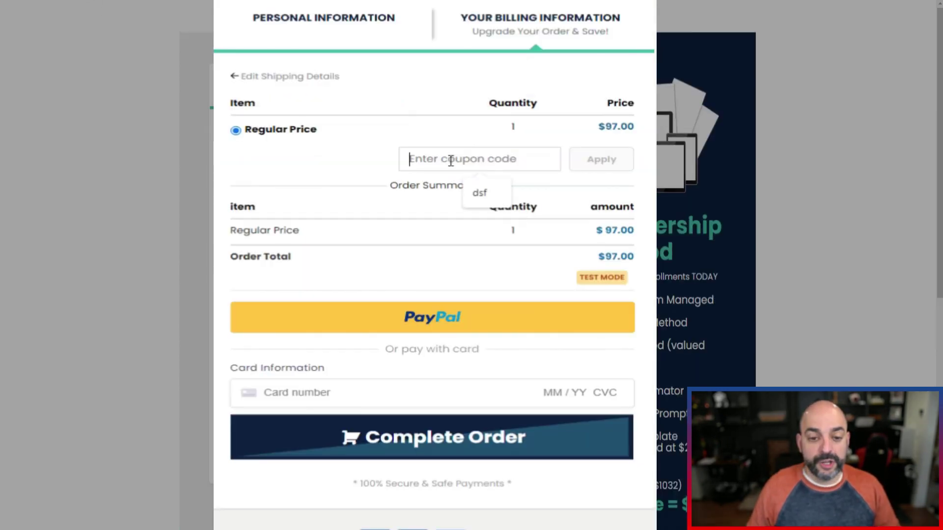
text(FLASH30)
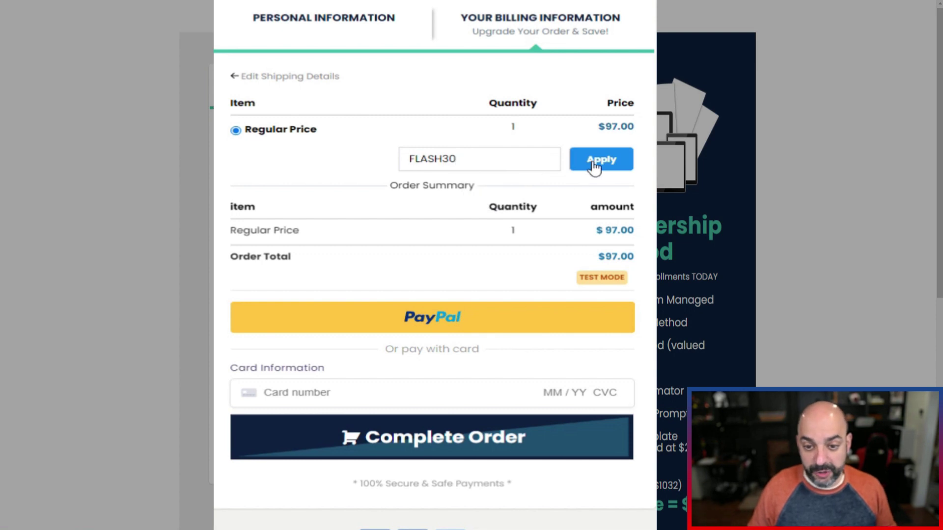
click(594, 167)
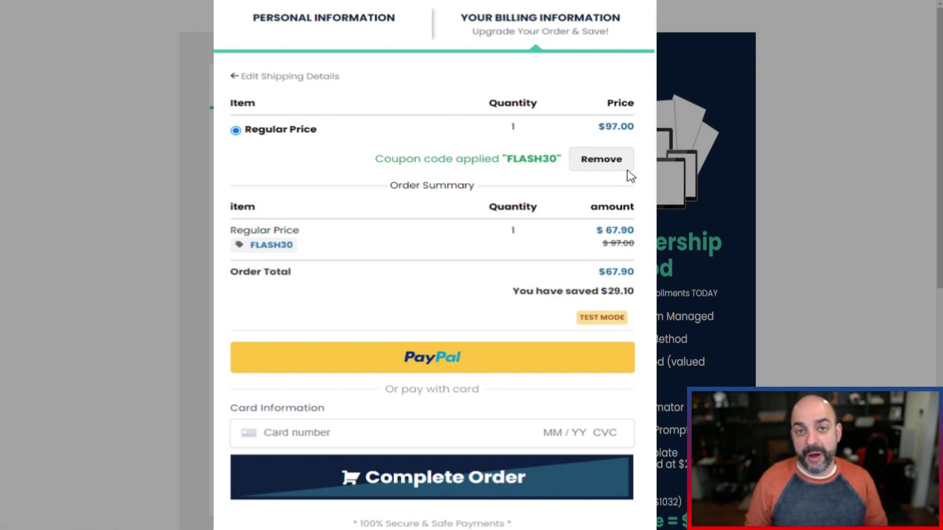
drag(637, 292, 606, 292)
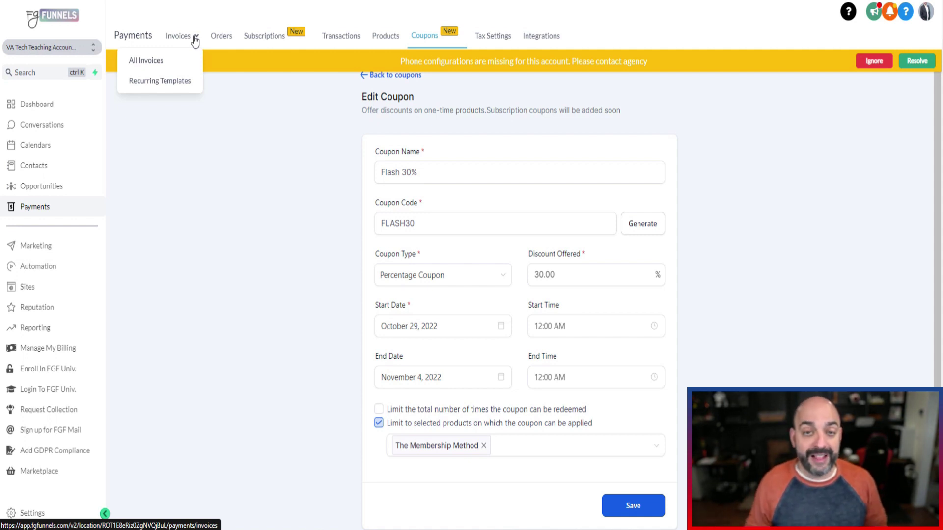
Step: Open the 01. TMM :: Abandon Cart 2-step workflow in the 07. TMM :: SLO folder
click(49, 266)
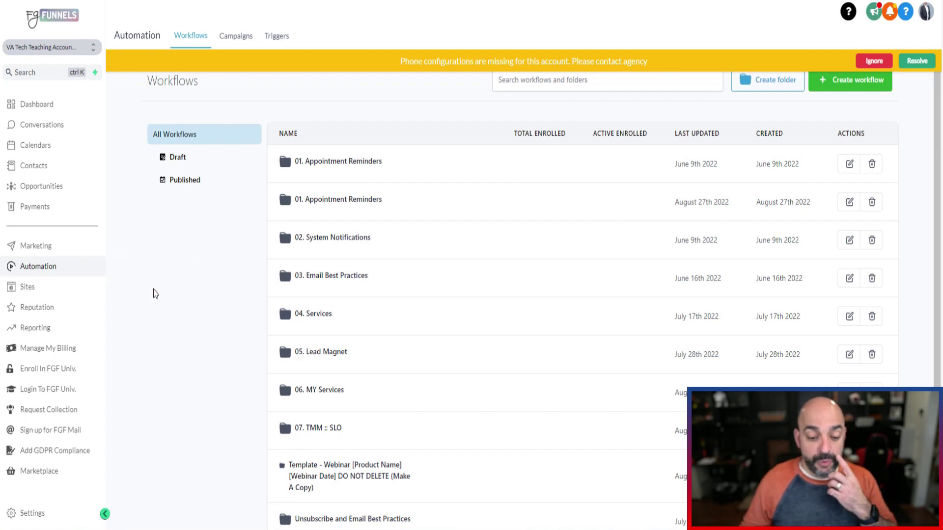
click(338, 426)
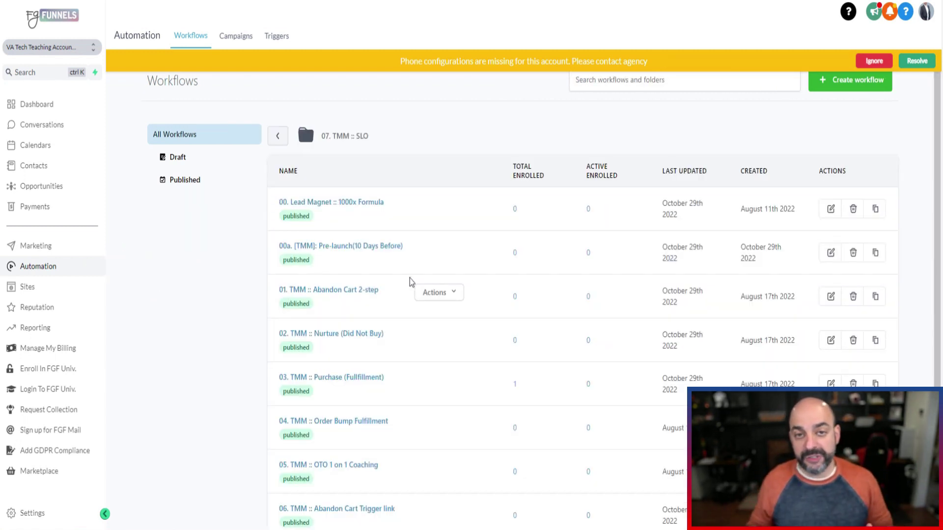
click(393, 246)
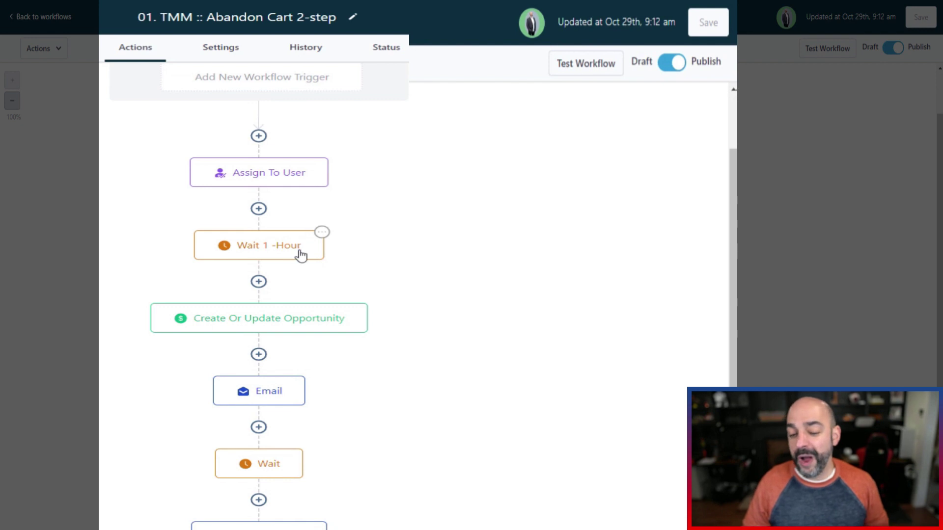
scroll(295, 268, down, 1)
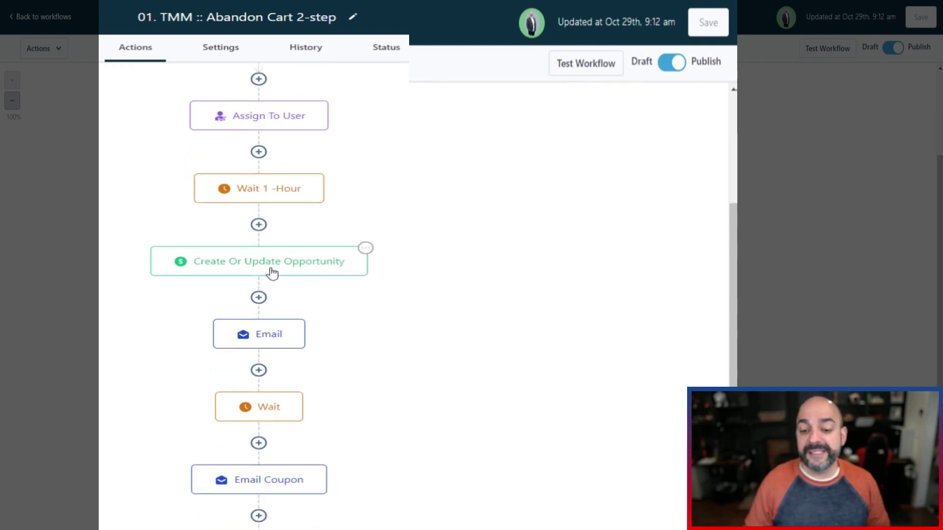
scroll(295, 368, down, 1)
scroll(267, 246, up, 3)
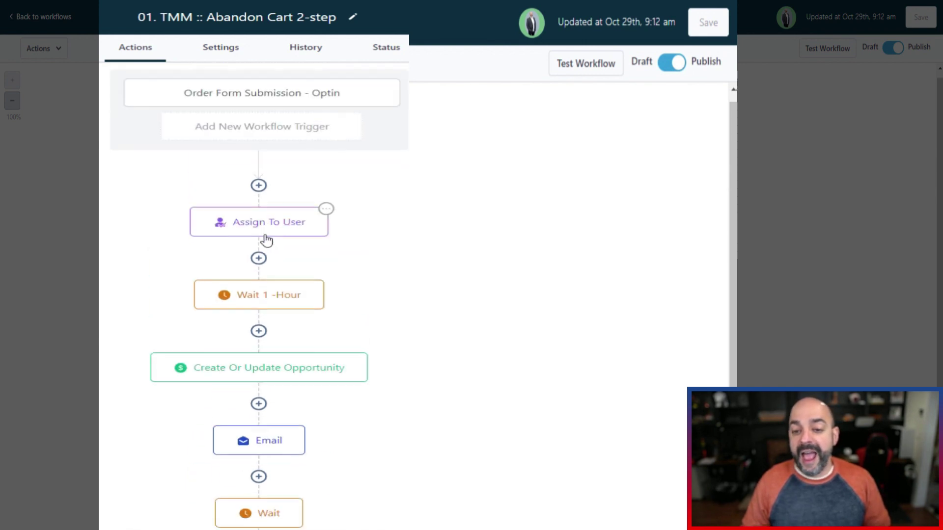
scroll(272, 334, down, 2)
Step: Read the first Email step, then the Email Coupon step offering 10% off with DEAL10
click(277, 333)
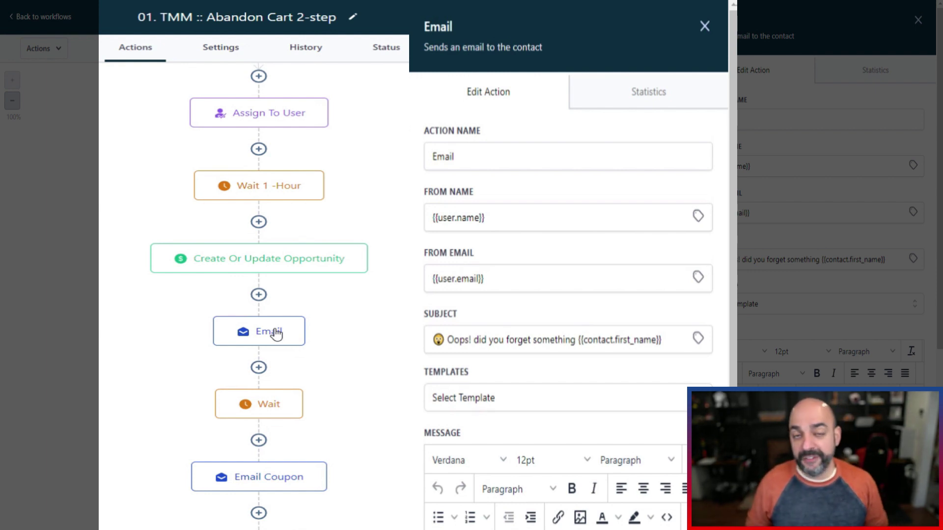
click(705, 27)
scroll(389, 289, down, 1)
click(258, 420)
scroll(544, 319, down, 5)
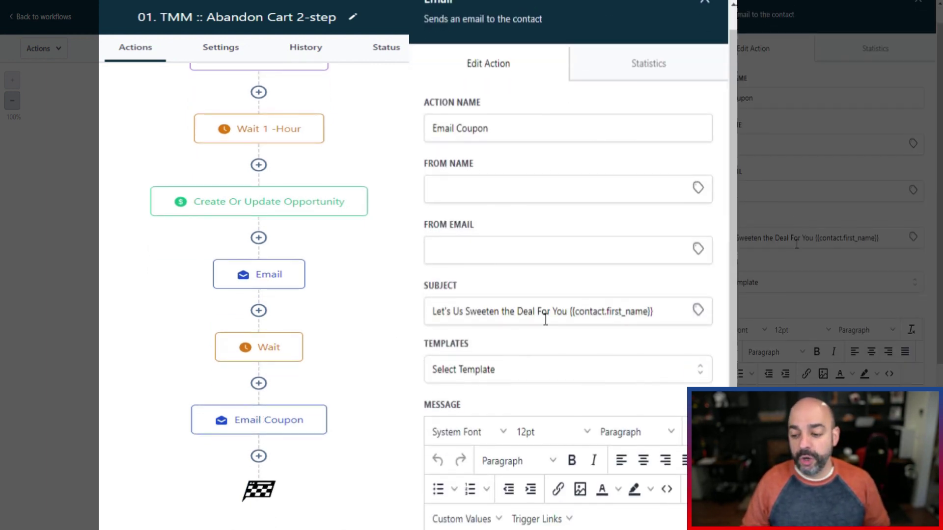
scroll(537, 484, down, 1)
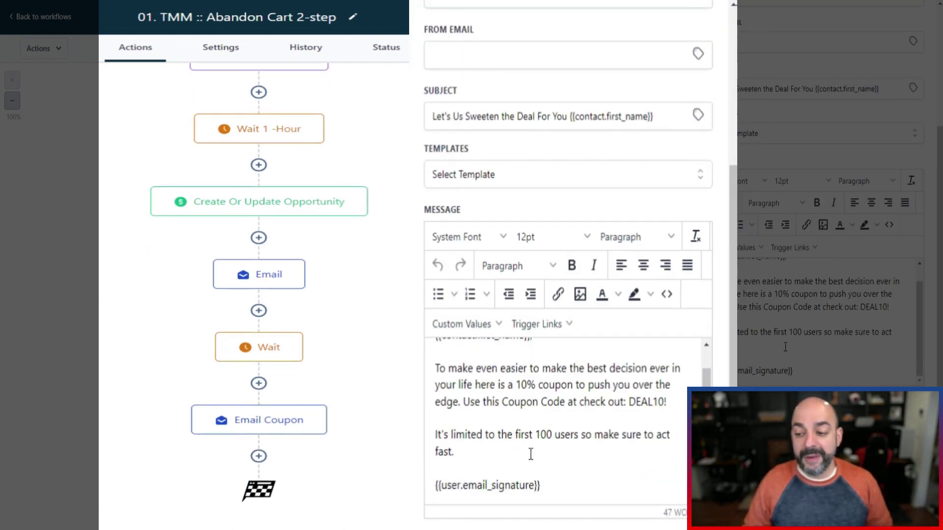
click(530, 453)
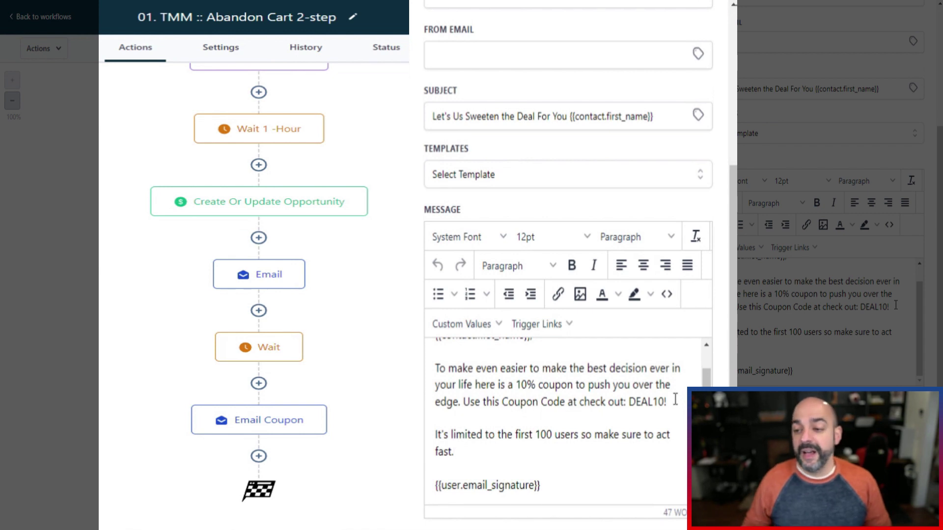
click(261, 283)
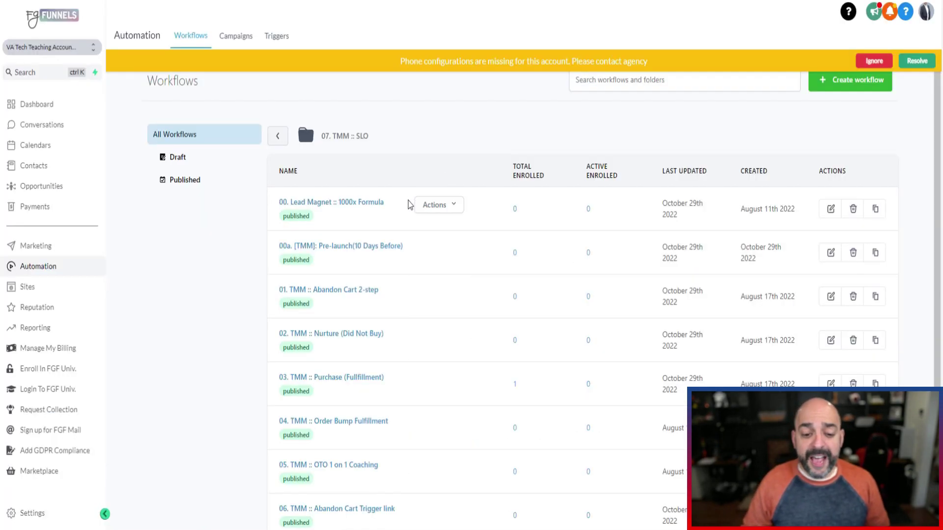
Step: Reopen Abandon Cart 2-step, start a new step after Email Coupon, and return to the workflow list
scroll(411, 208, down, 3)
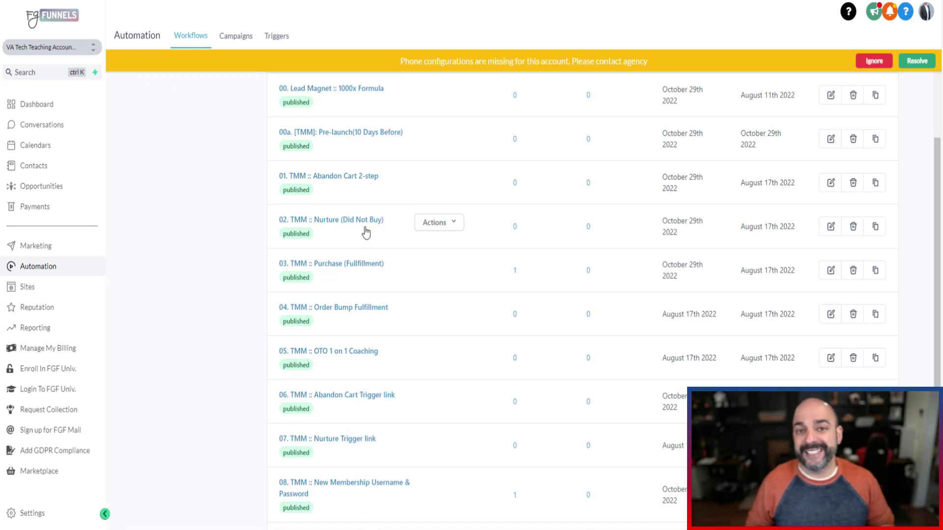
click(351, 175)
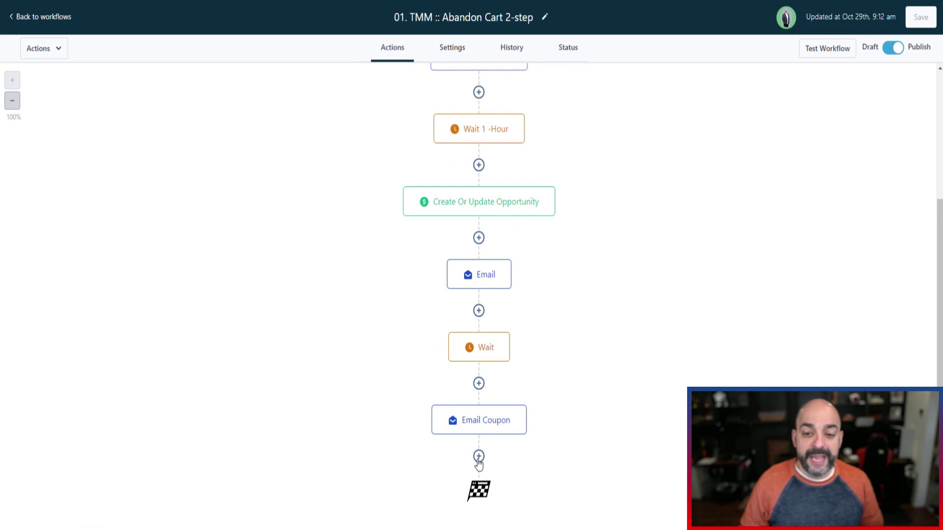
click(479, 459)
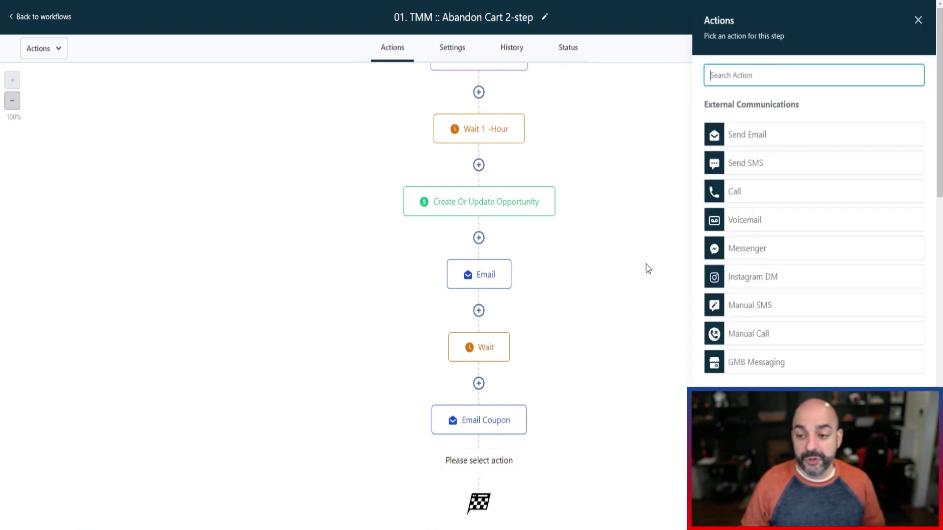
click(63, 17)
Step: Review the 02. TMM :: Nurture (Did Not Buy) Email Flash Sale step offering 30% with Flash30
scroll(432, 278, down, 3)
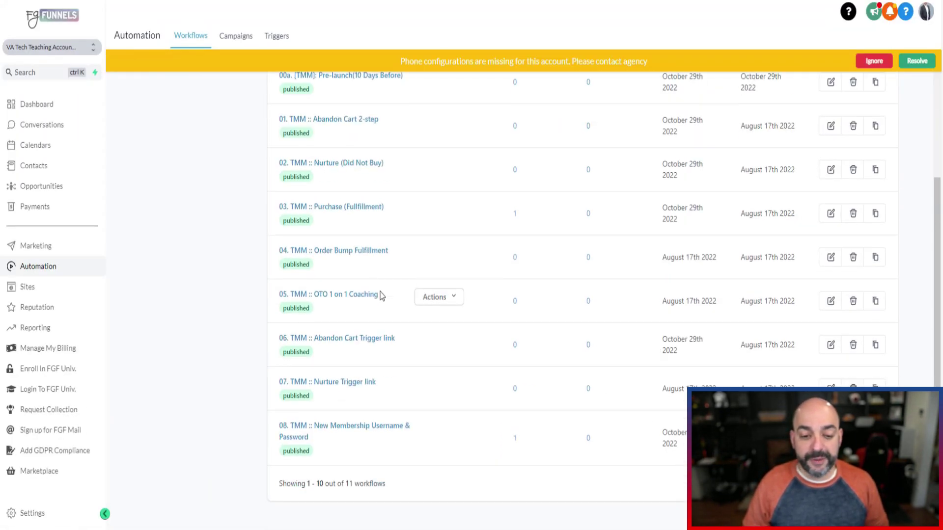
click(550, 189)
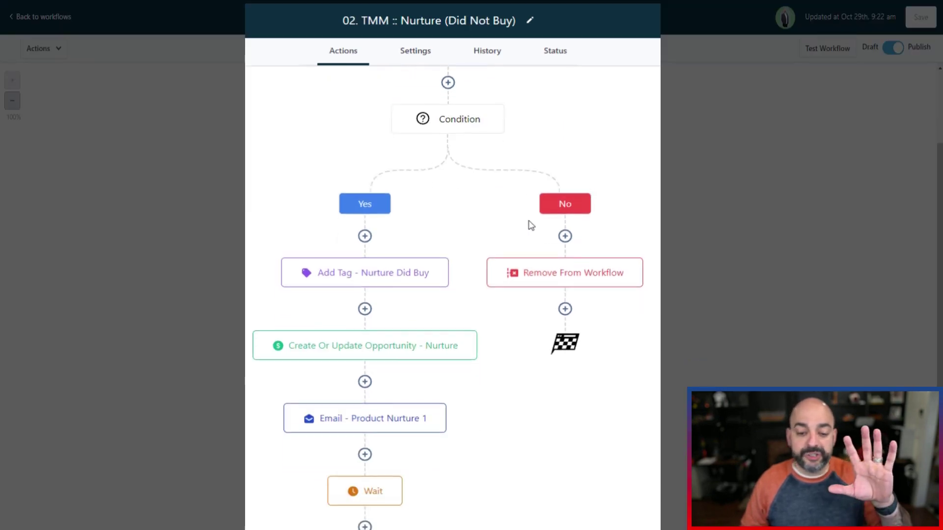
scroll(479, 225, down, 6)
scroll(484, 225, down, 2)
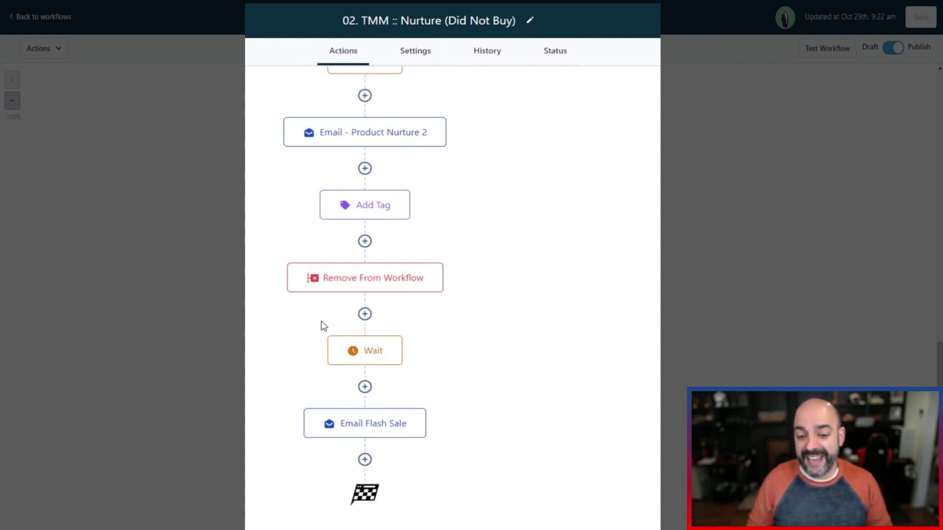
click(378, 425)
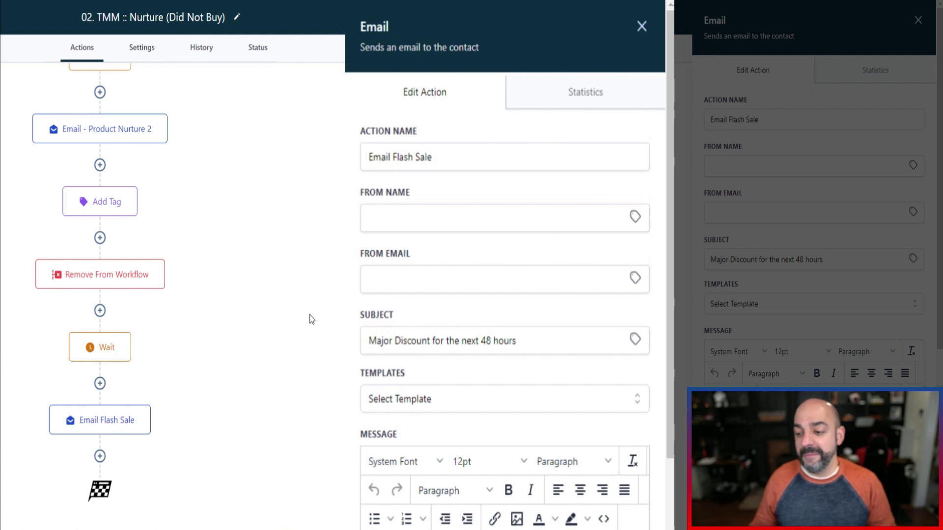
scroll(440, 361, down, 5)
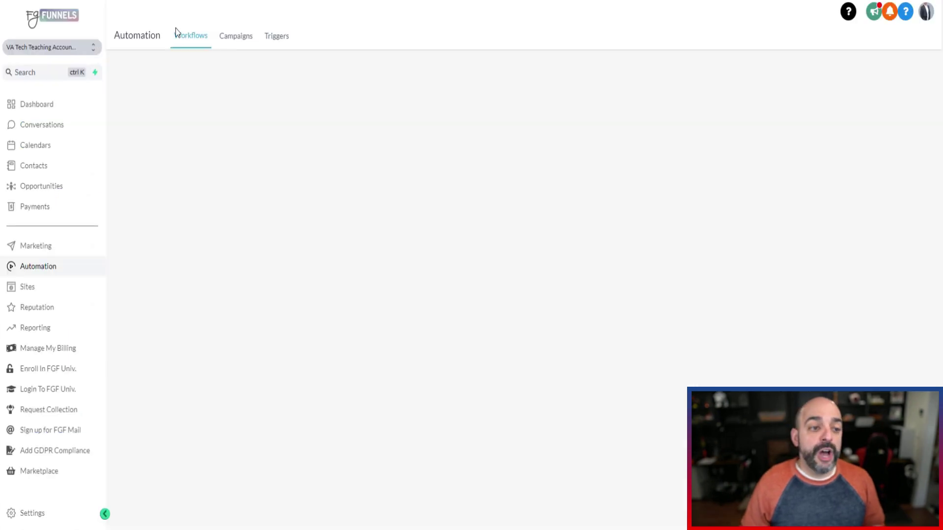
click(182, 37)
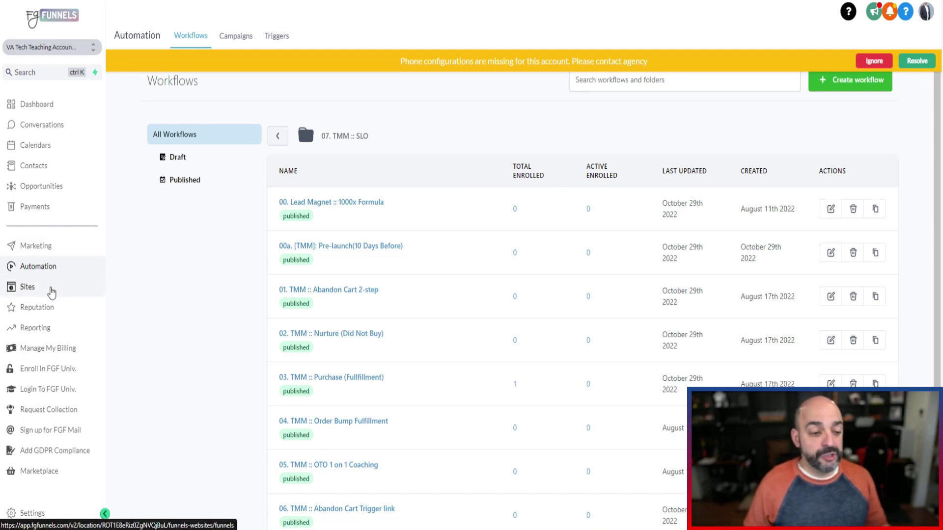
Step: Start a new coupon named 'Pre sale' with code first100
click(42, 207)
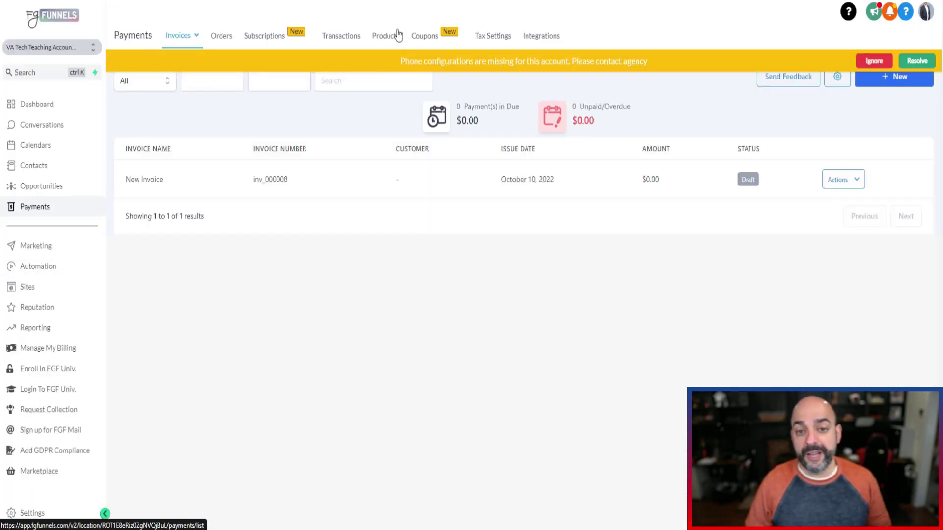
click(423, 37)
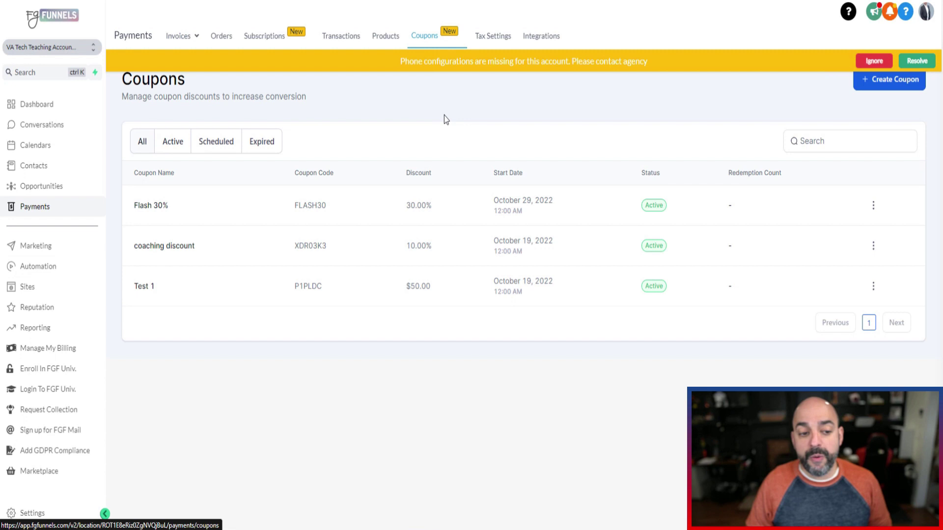
click(887, 81)
click(499, 175)
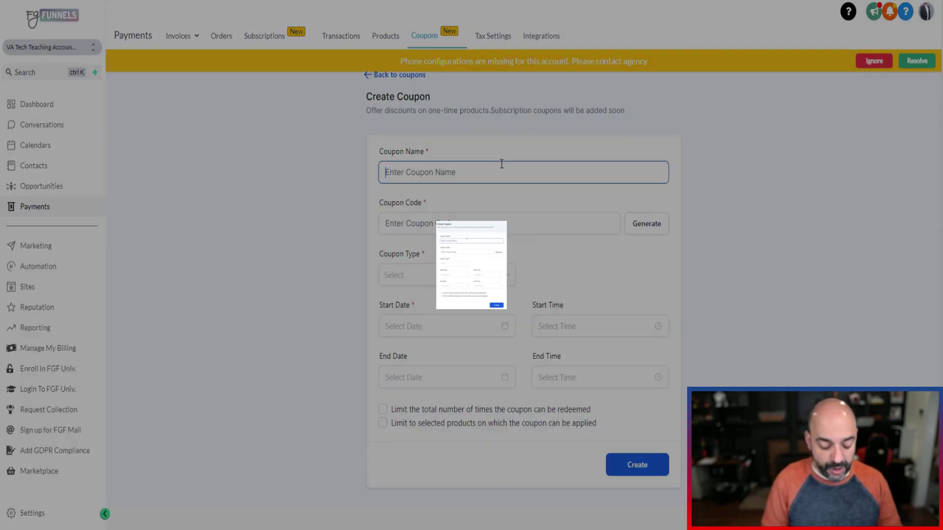
text(Pre sale)
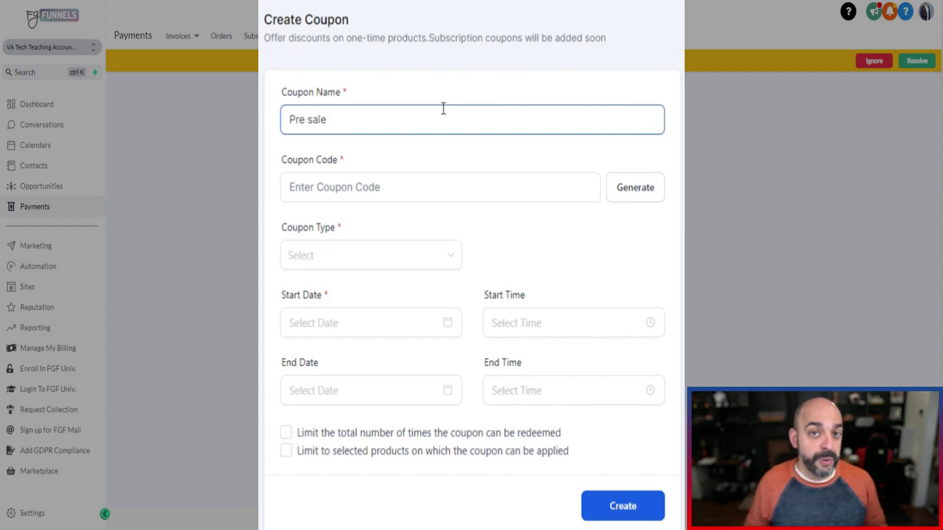
click(400, 191)
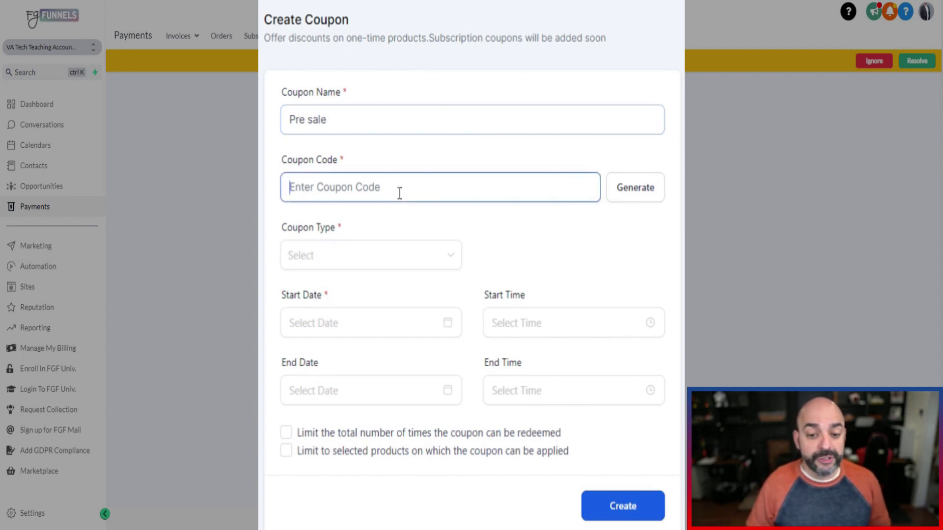
text(first)
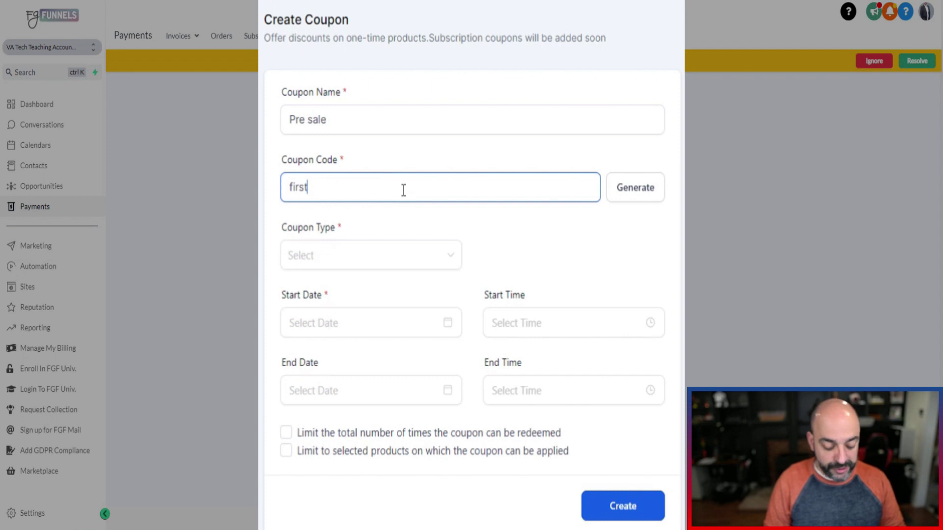
text(1`100)
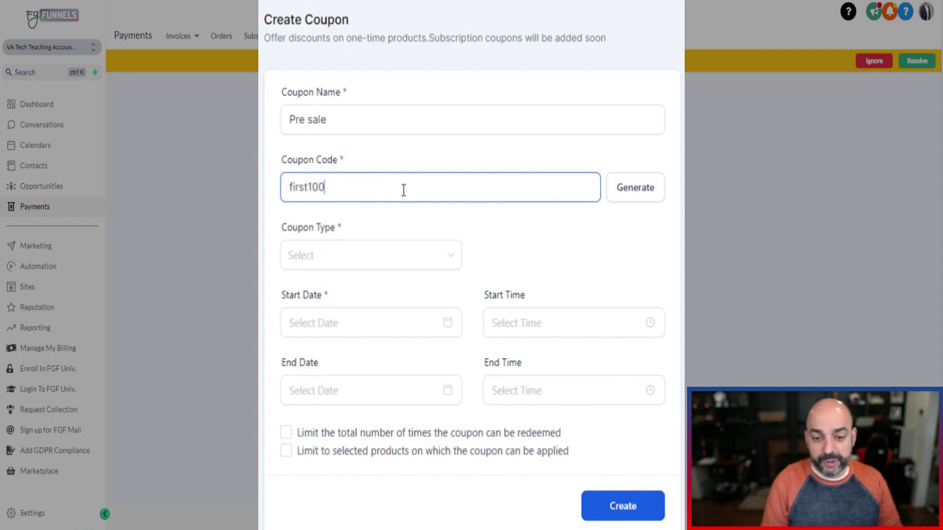
Step: Make it a 10% percentage coupon and enable the total-redemptions limit
click(380, 260)
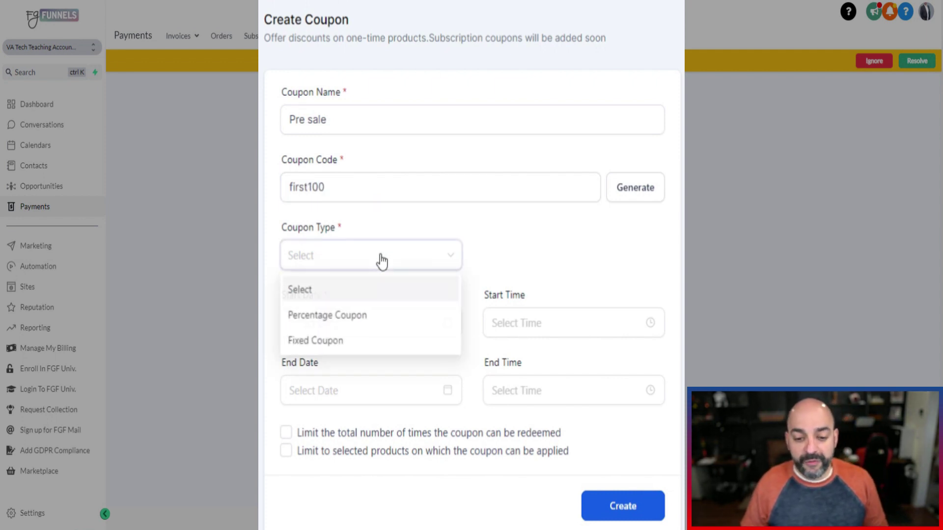
click(382, 317)
click(553, 258)
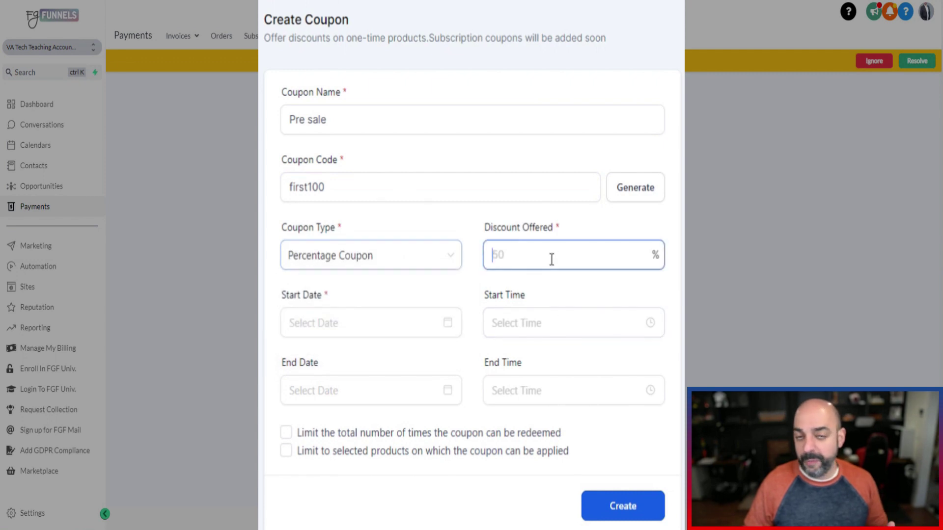
text(10)
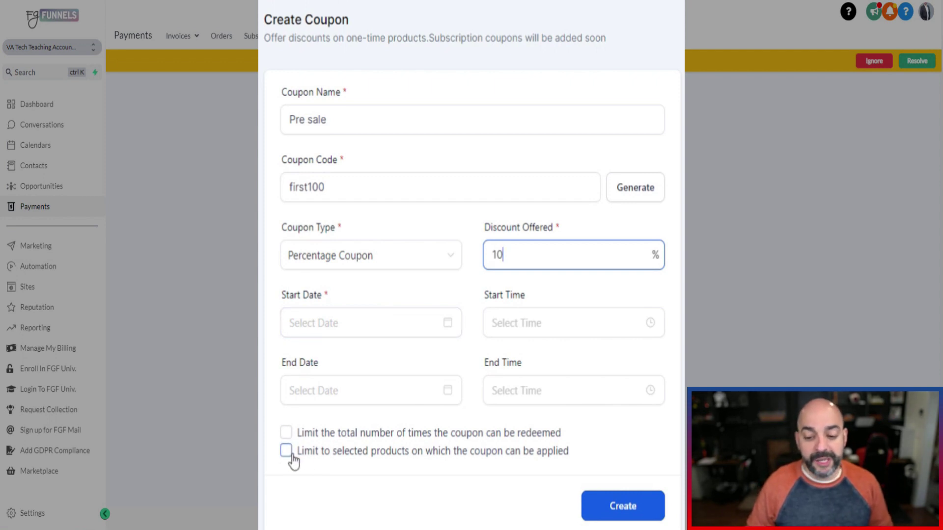
click(287, 434)
Step: Limit the coupon to 100 redemptions, set start date October 29, 2022, and create it
click(331, 457)
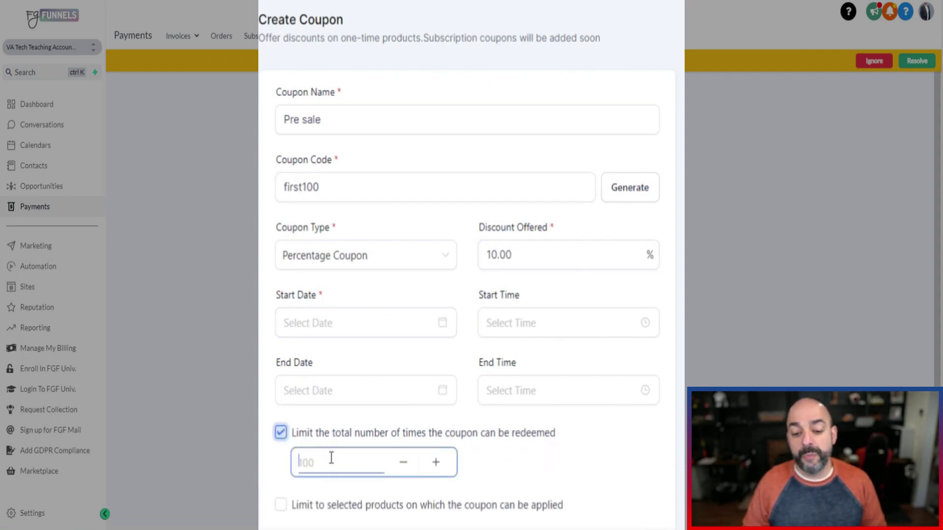
text(100)
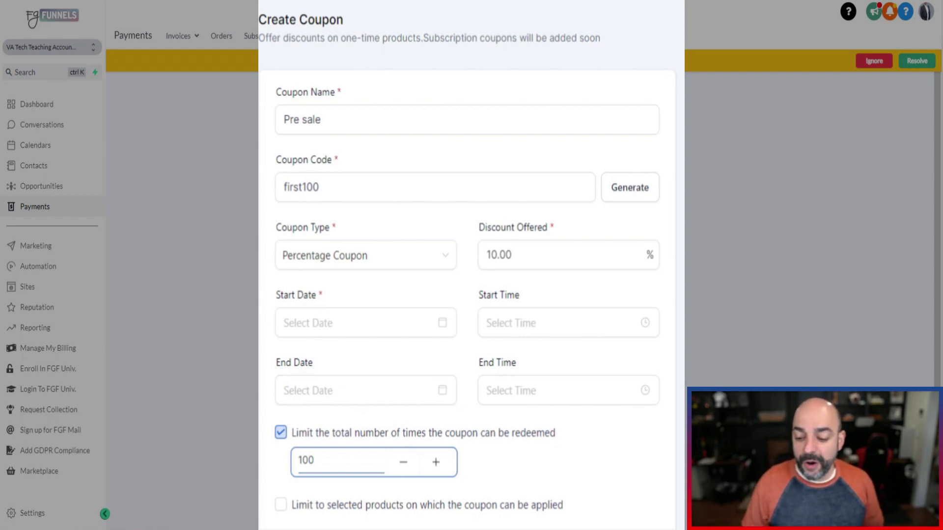
click(433, 413)
click(390, 326)
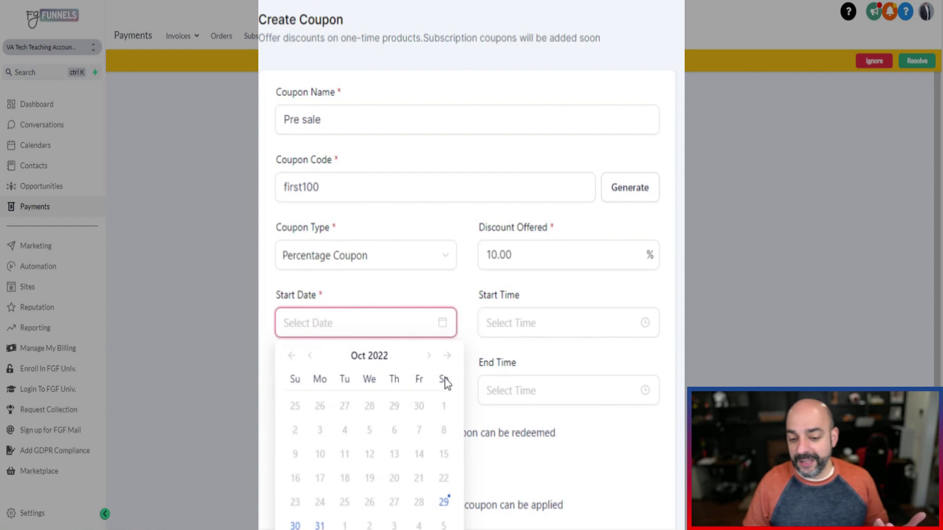
click(446, 499)
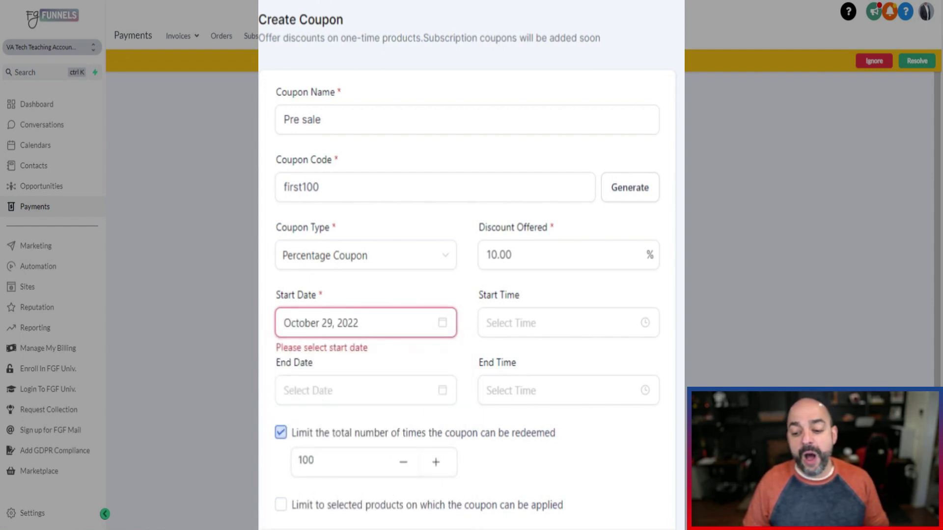
click(658, 485)
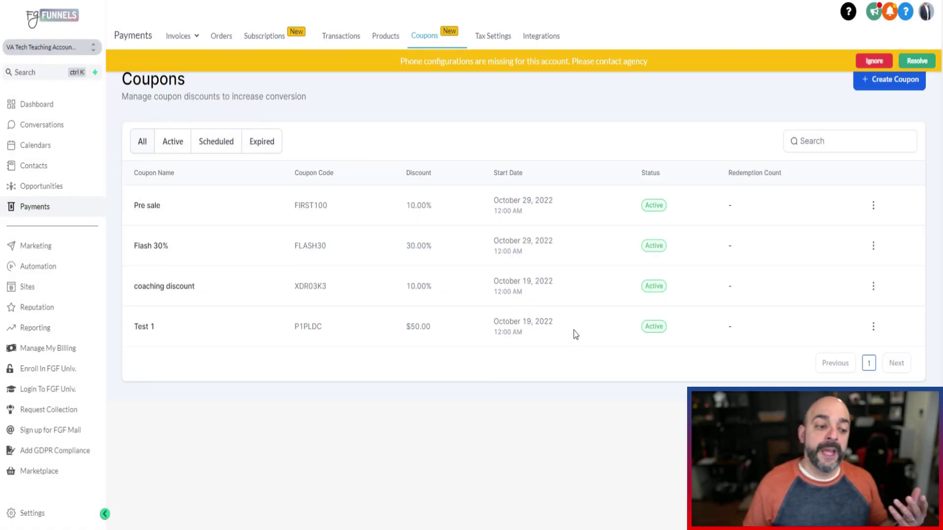
Step: Open the Email #1 10 Days Before (Presale) action in the 00a. [TMM]: Pre-launch workflow for editing
click(37, 267)
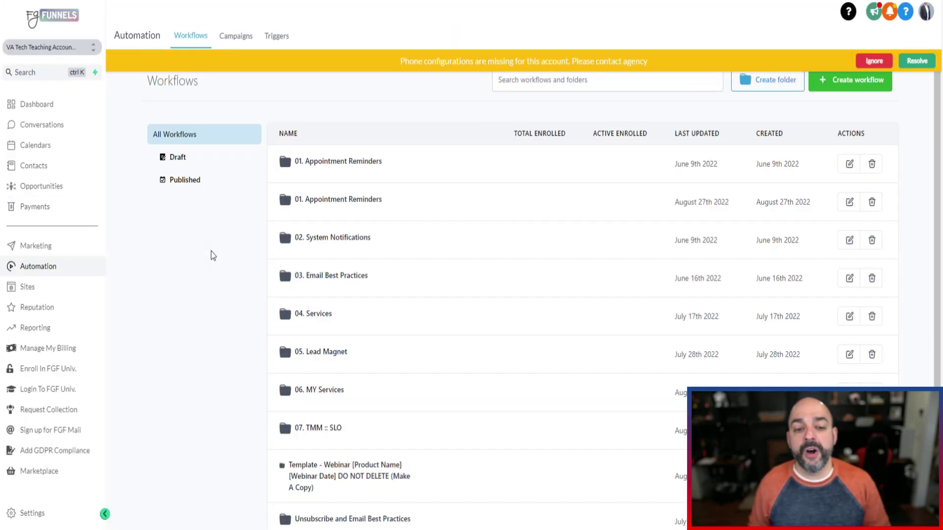
click(326, 426)
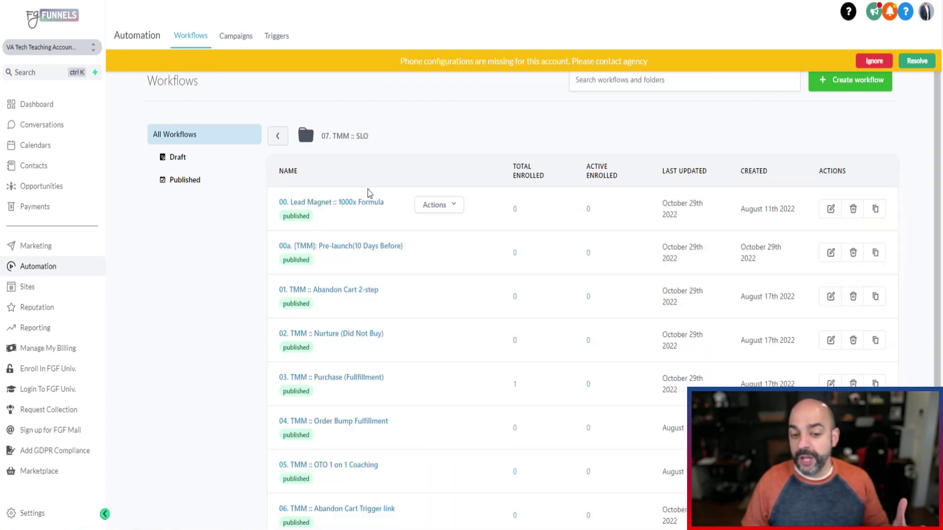
click(362, 246)
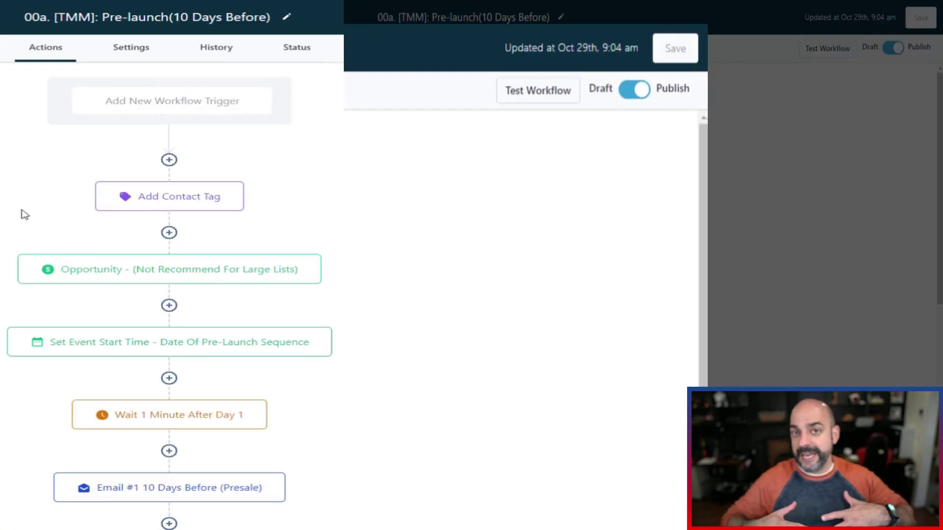
scroll(236, 191, down, 4)
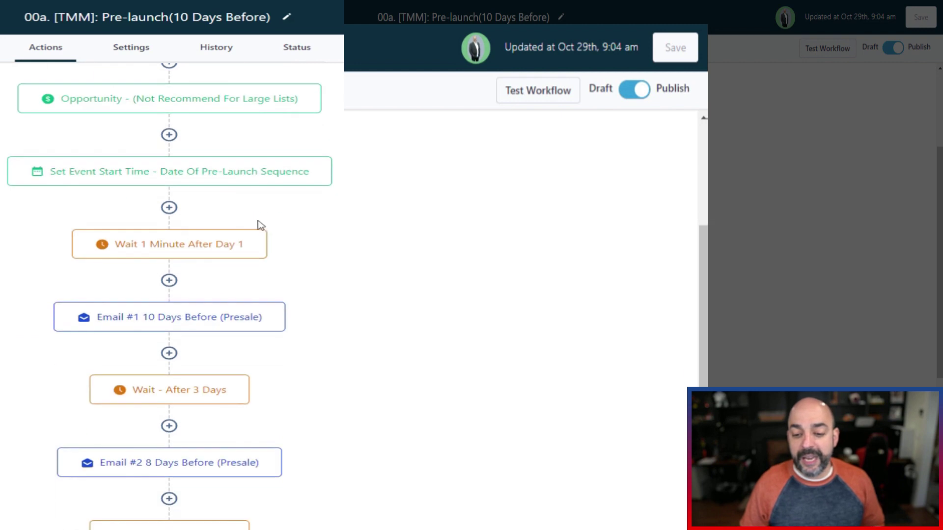
click(227, 329)
scroll(589, 419, down, 10)
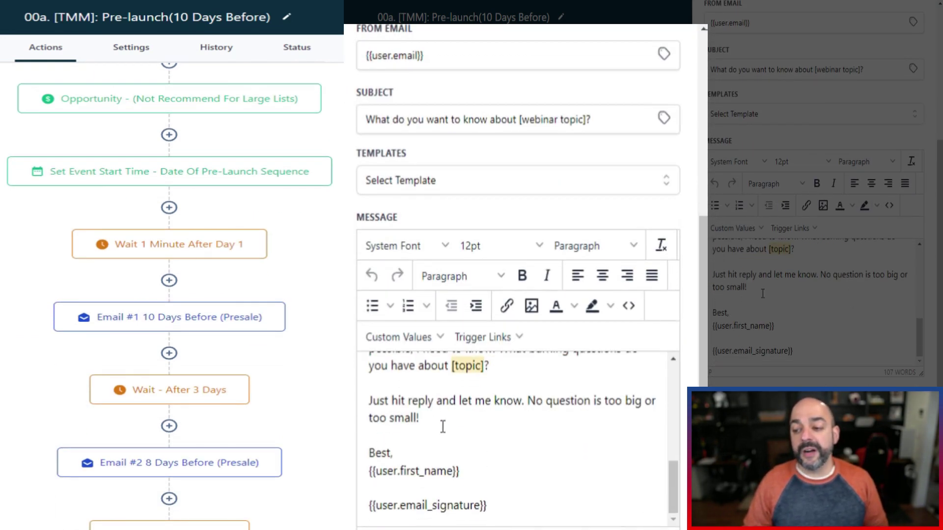
click(443, 427)
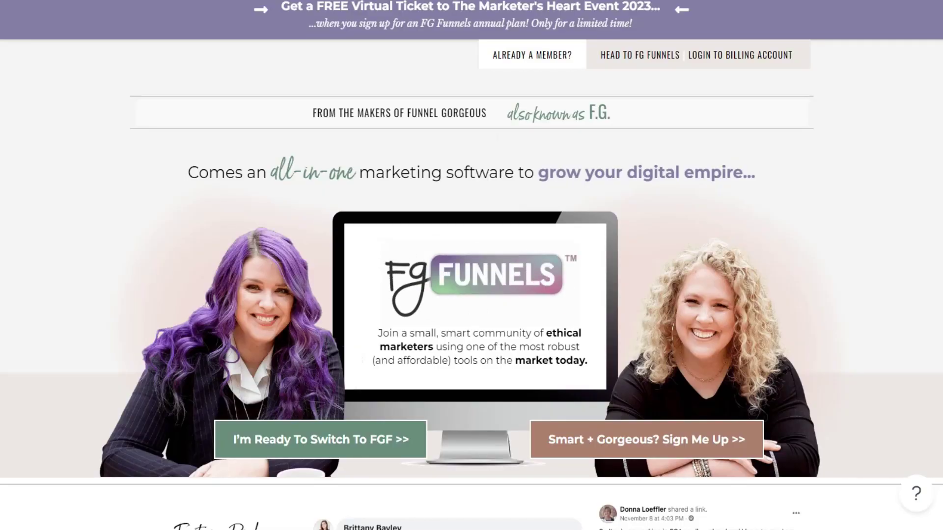
Step: Scroll down the FG Funnels landing page advertising its all-in-one marketing software
scroll(471, 266, down, 8)
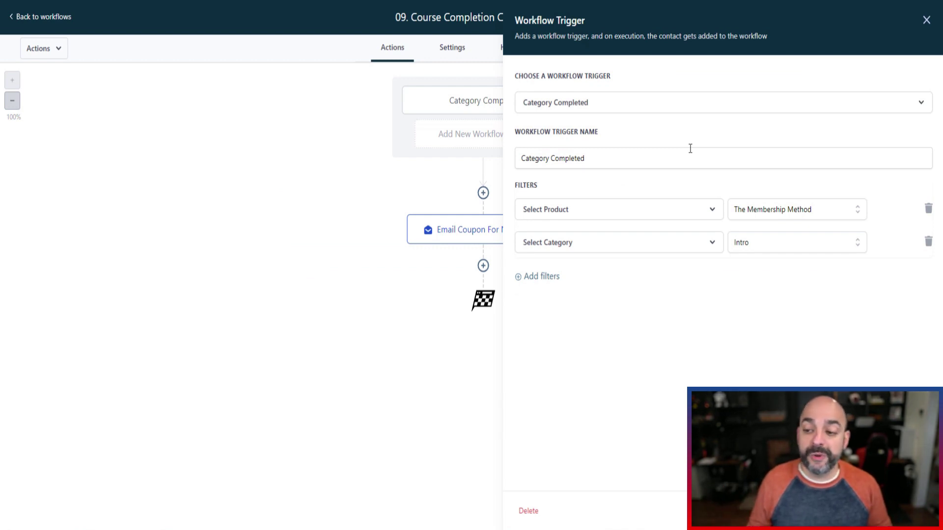
Step: Close the trigger panel and open Email Coupon For Next Course to show the CONGRATS1 offer
key(Escape)
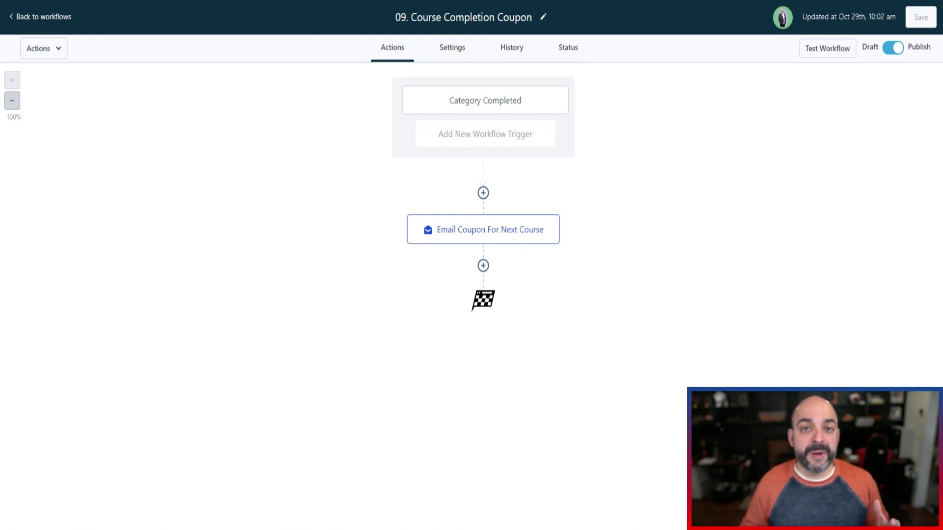
click(472, 229)
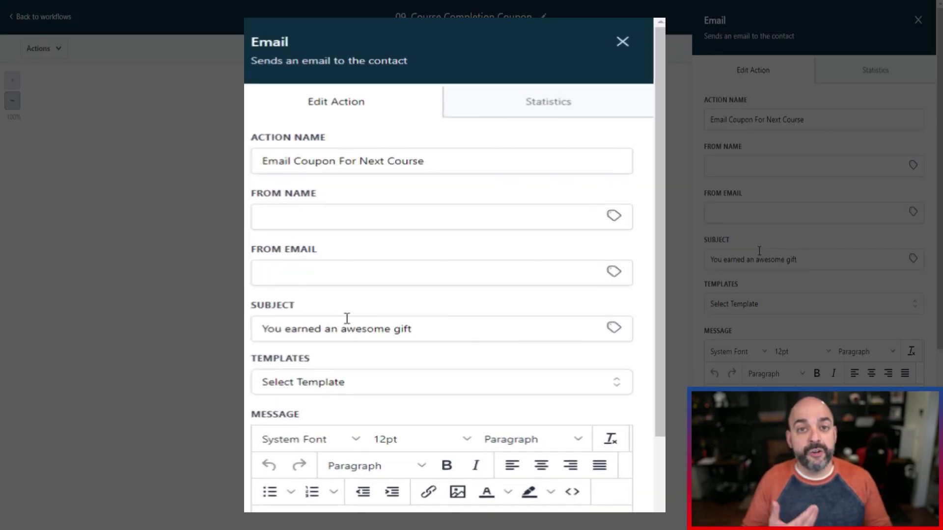
scroll(835, 253, down, 4)
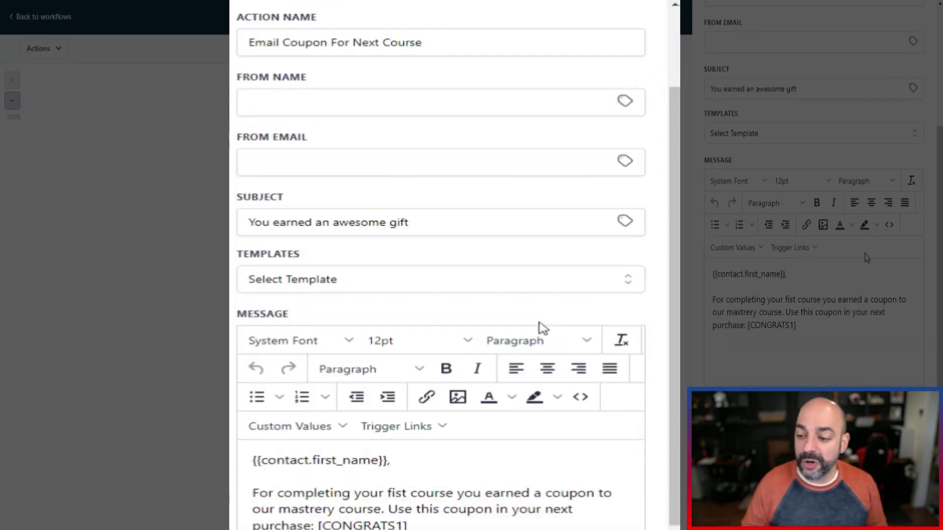